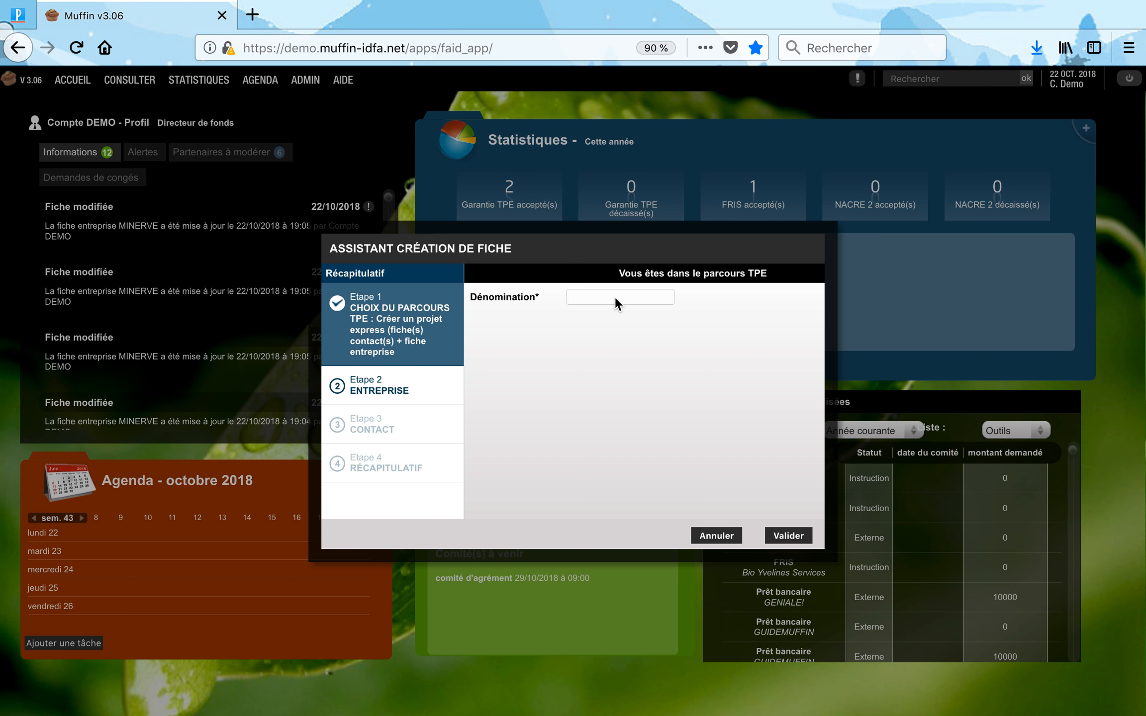
Create the company JOLIE in the wizard and submit its details.
text(JOLIE)
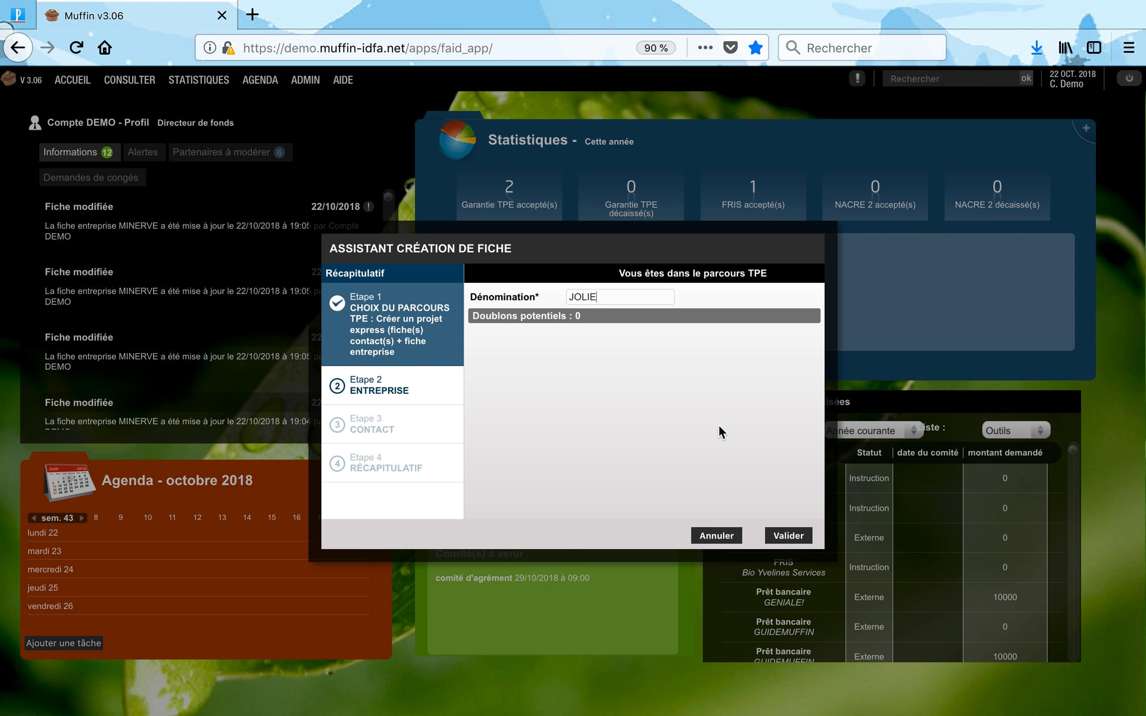
click(788, 536)
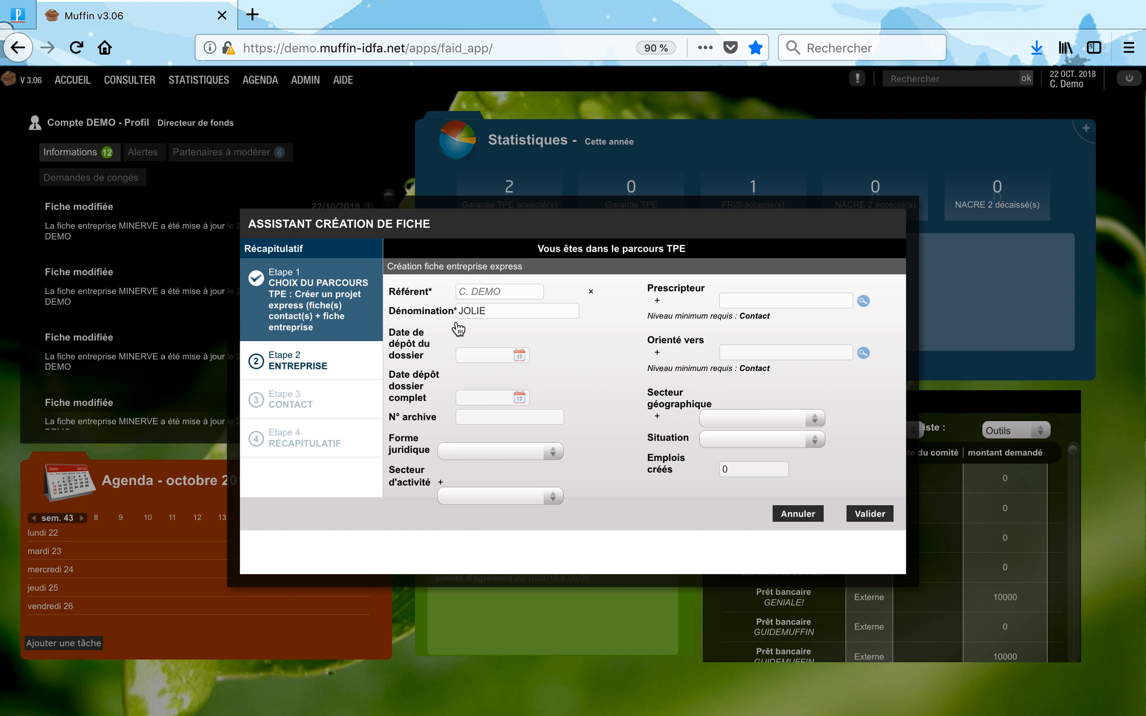
click(868, 514)
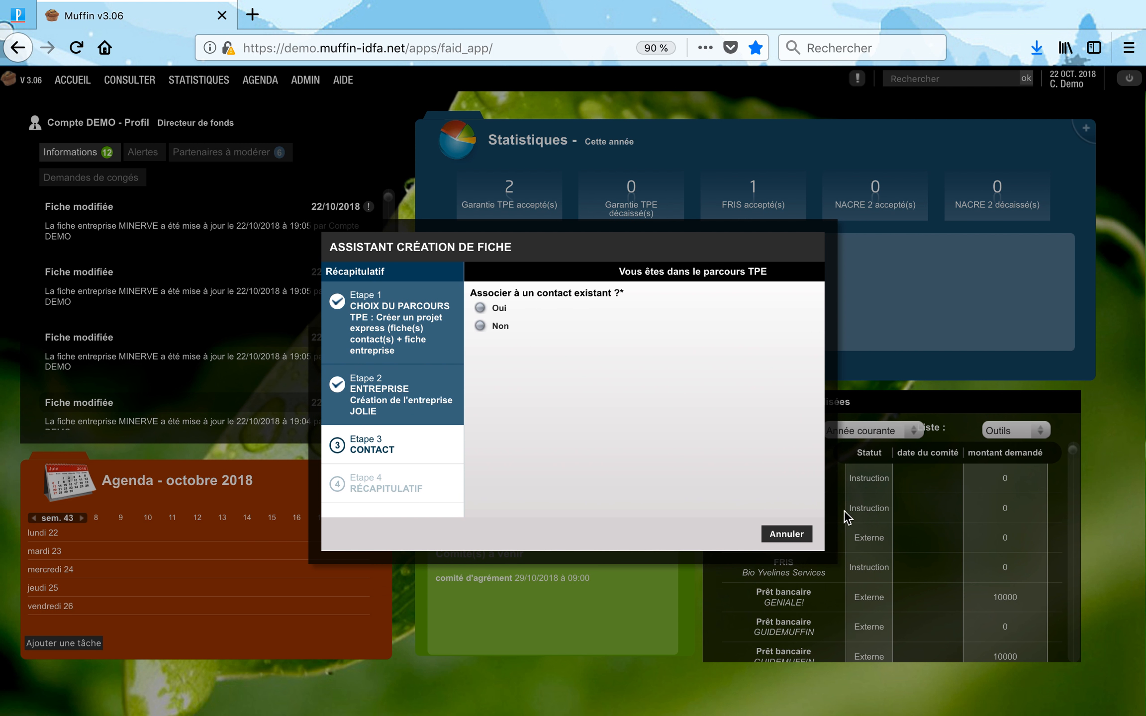
Choose to create a new contact instead of linking one, and enter the contact's surname.
click(495, 326)
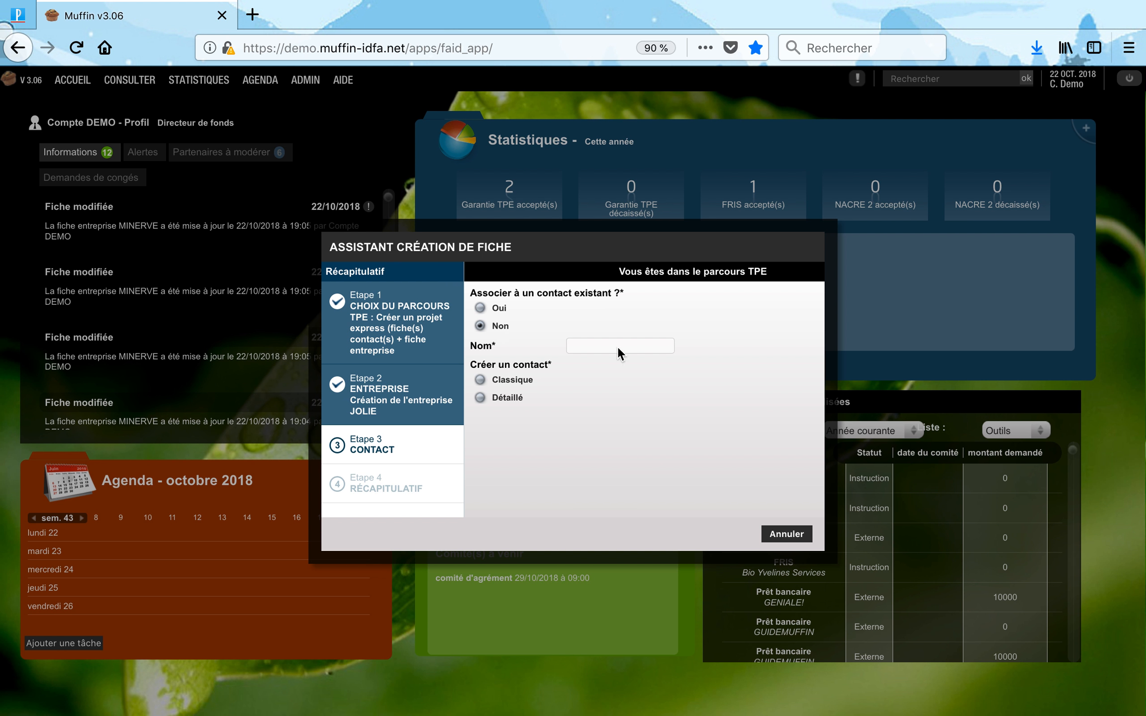
text(D)
text(ME)
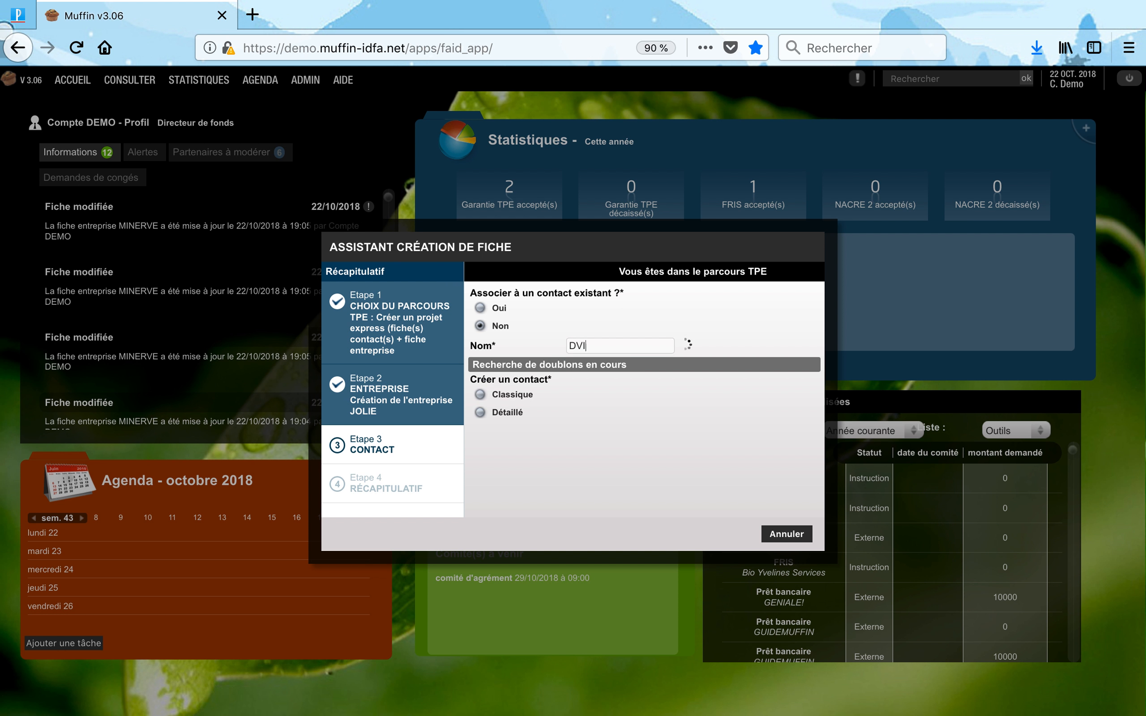
key(BackSpace)
key(BackSpace)
Use the detailed contact form, enter the contact's first name, and validate steps 1–4.
click(494, 410)
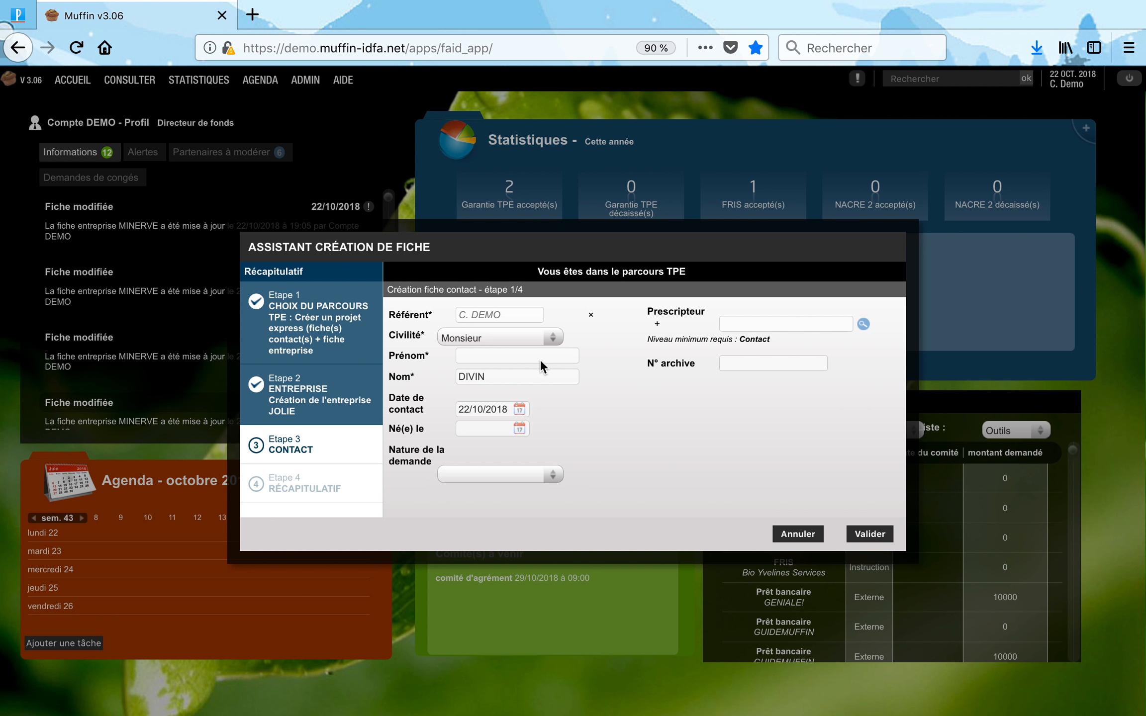
click(875, 535)
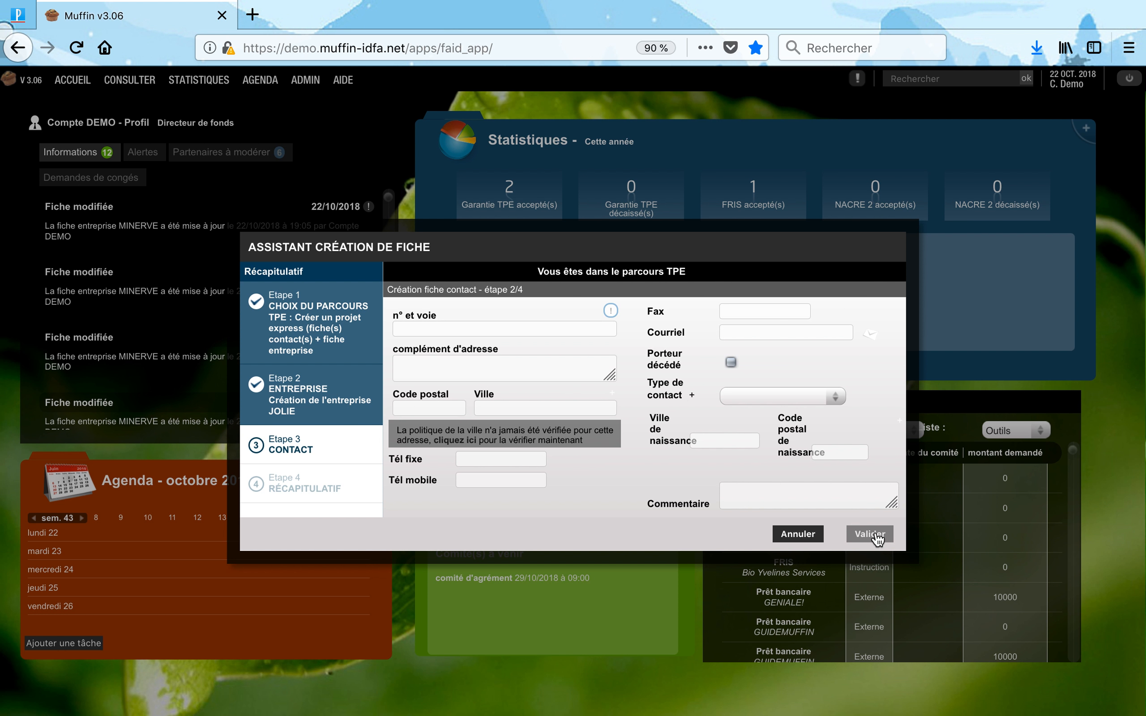
click(875, 534)
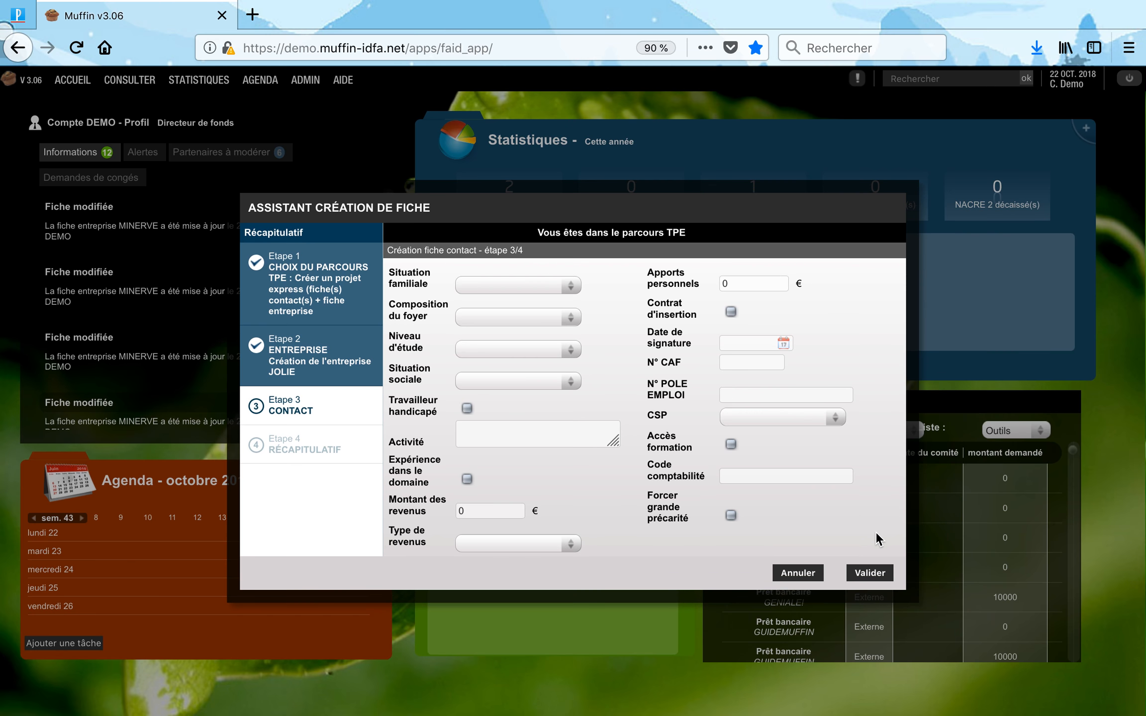
click(875, 575)
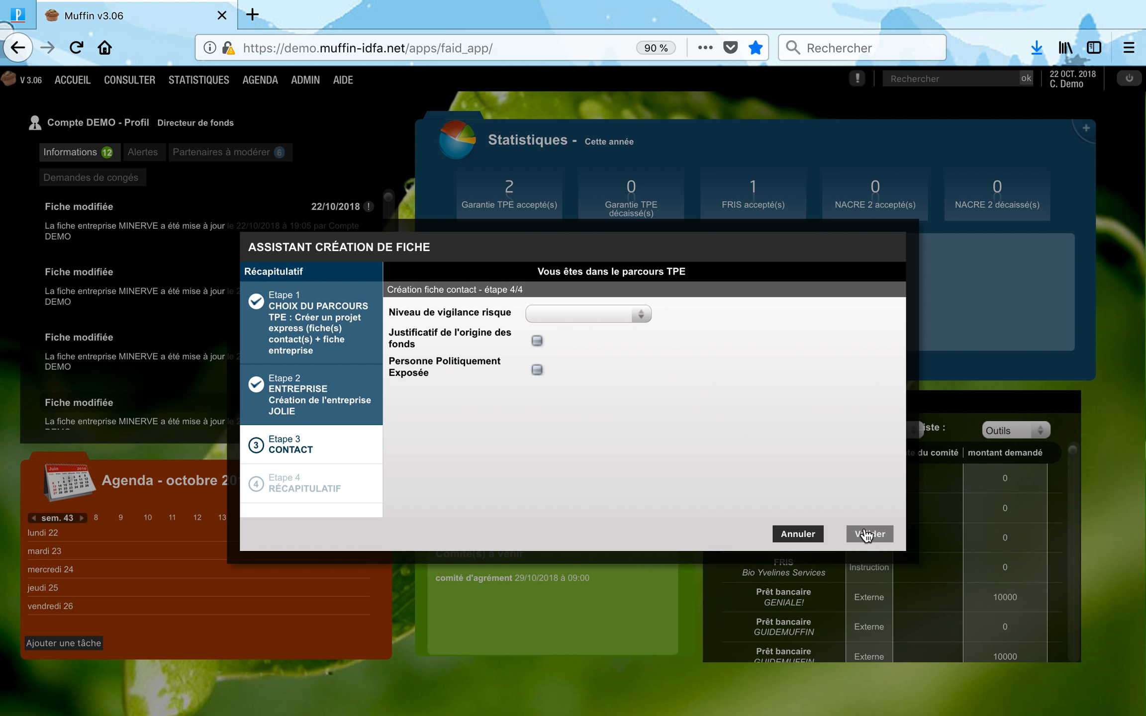
click(869, 533)
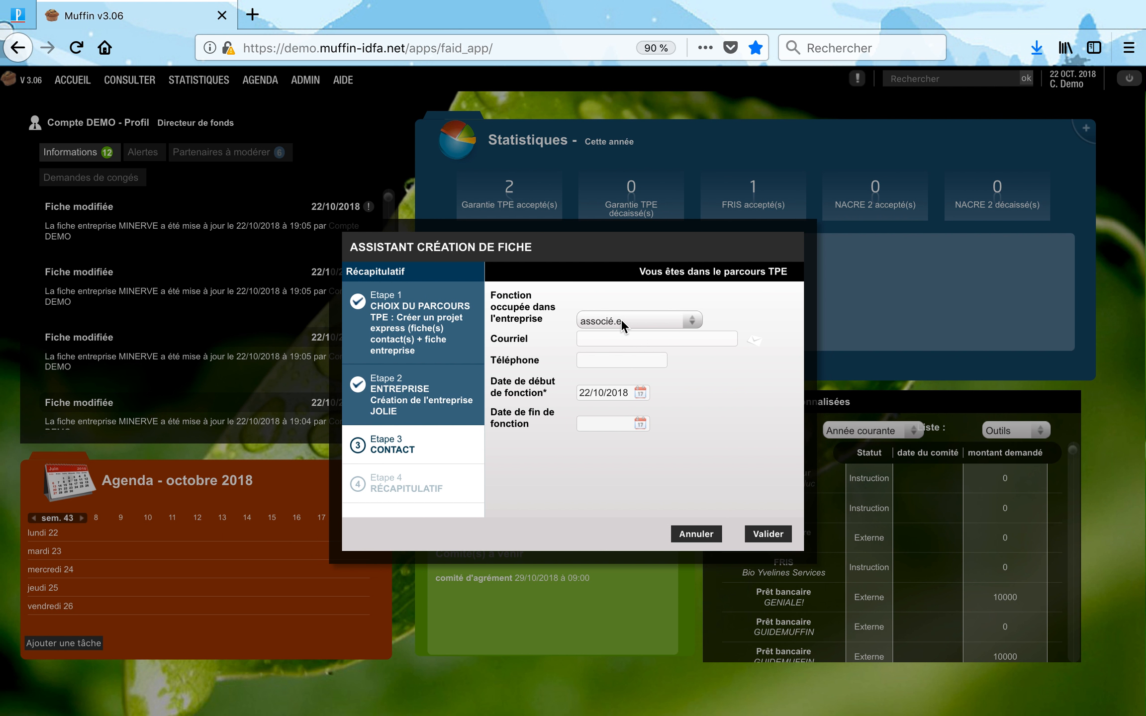
Set the contact's role in JOLIE to associé.e and finalise without adding another contact.
click(620, 319)
click(621, 320)
click(764, 535)
click(629, 387)
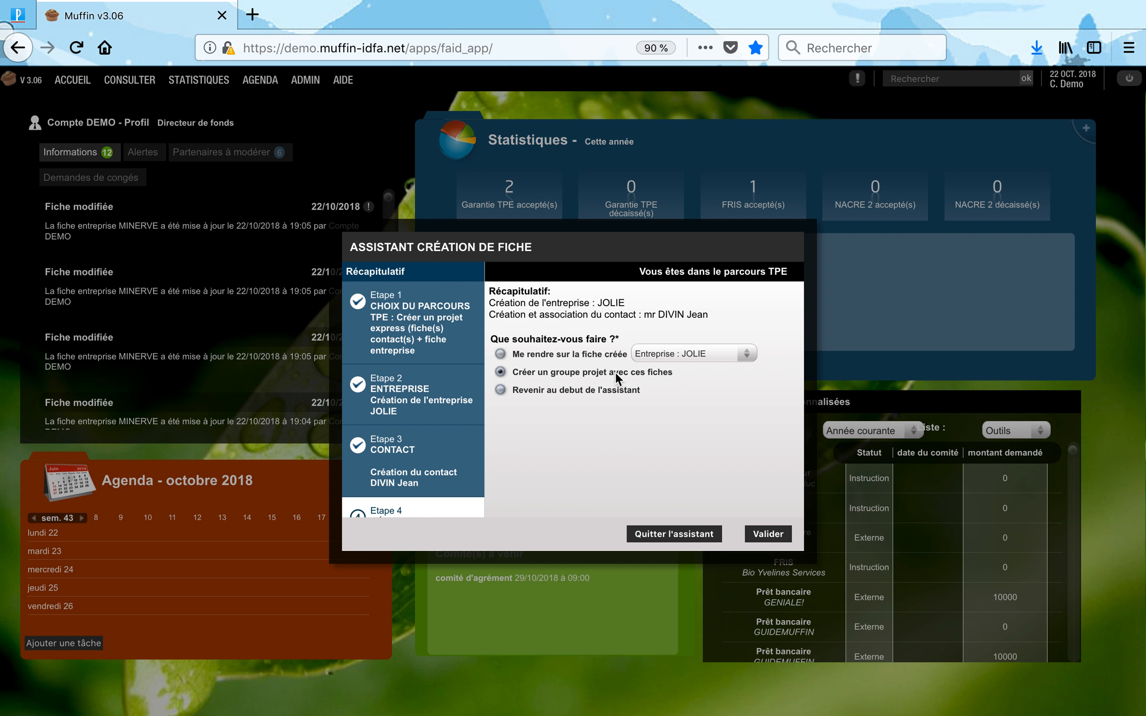
Build the project group with the default start date and carriers, add the Accueil action, then open it.
click(757, 538)
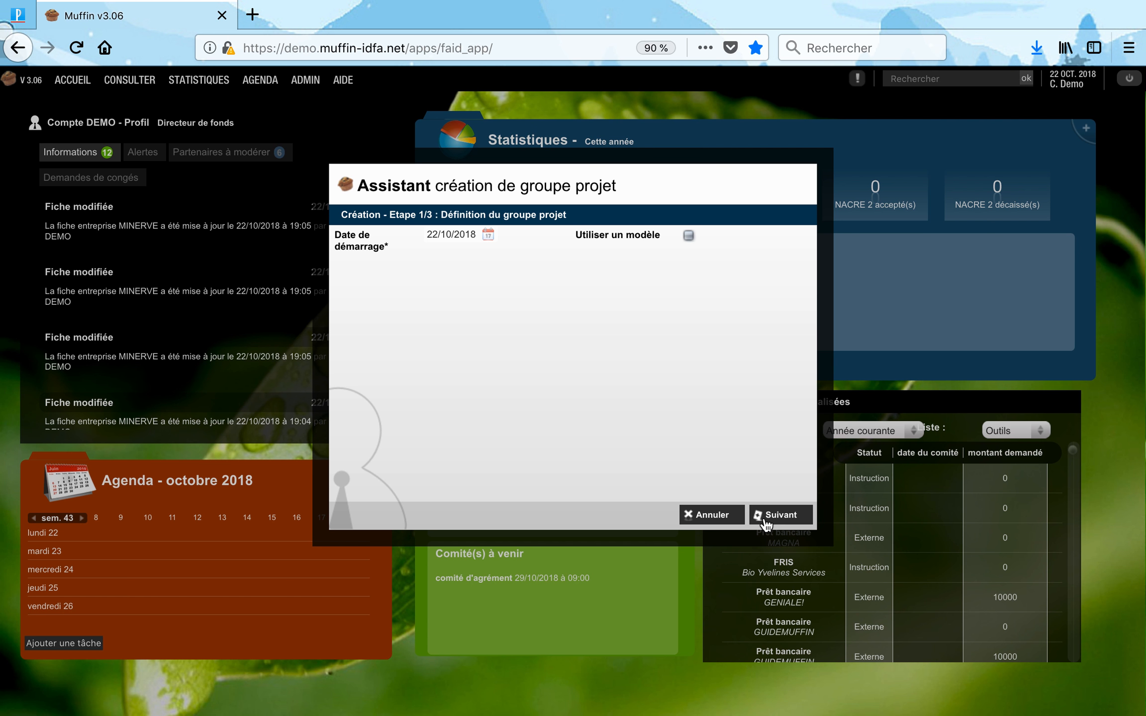
click(764, 520)
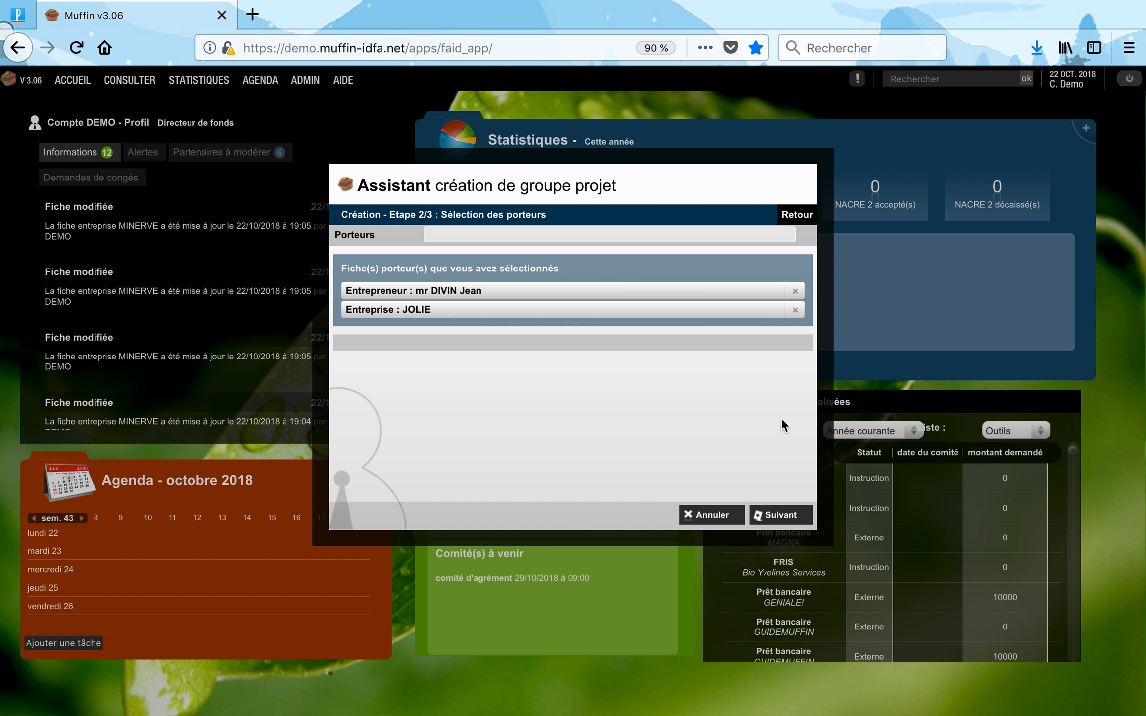
click(791, 519)
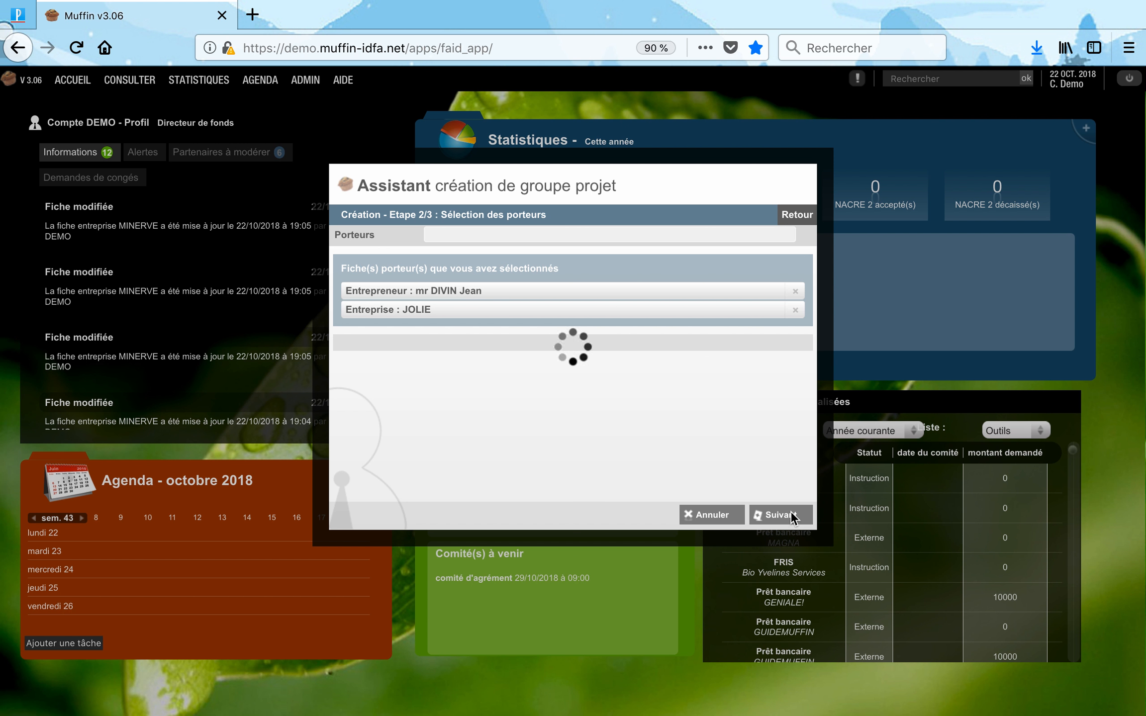
click(517, 236)
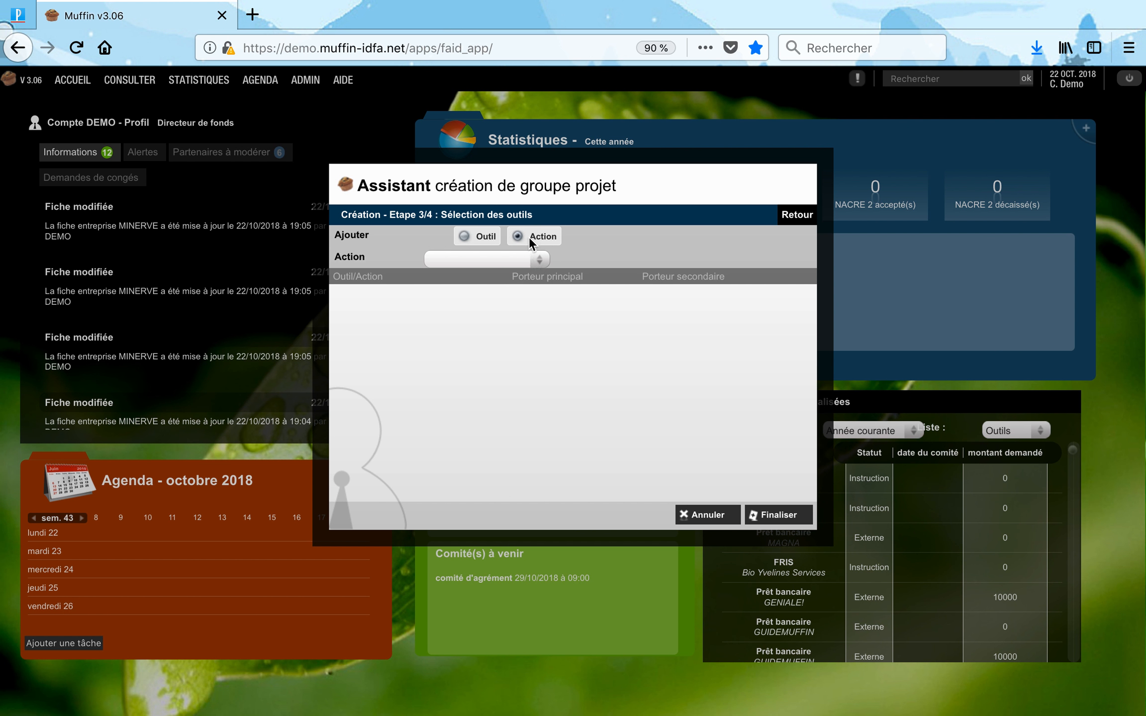
click(517, 259)
click(504, 325)
click(767, 517)
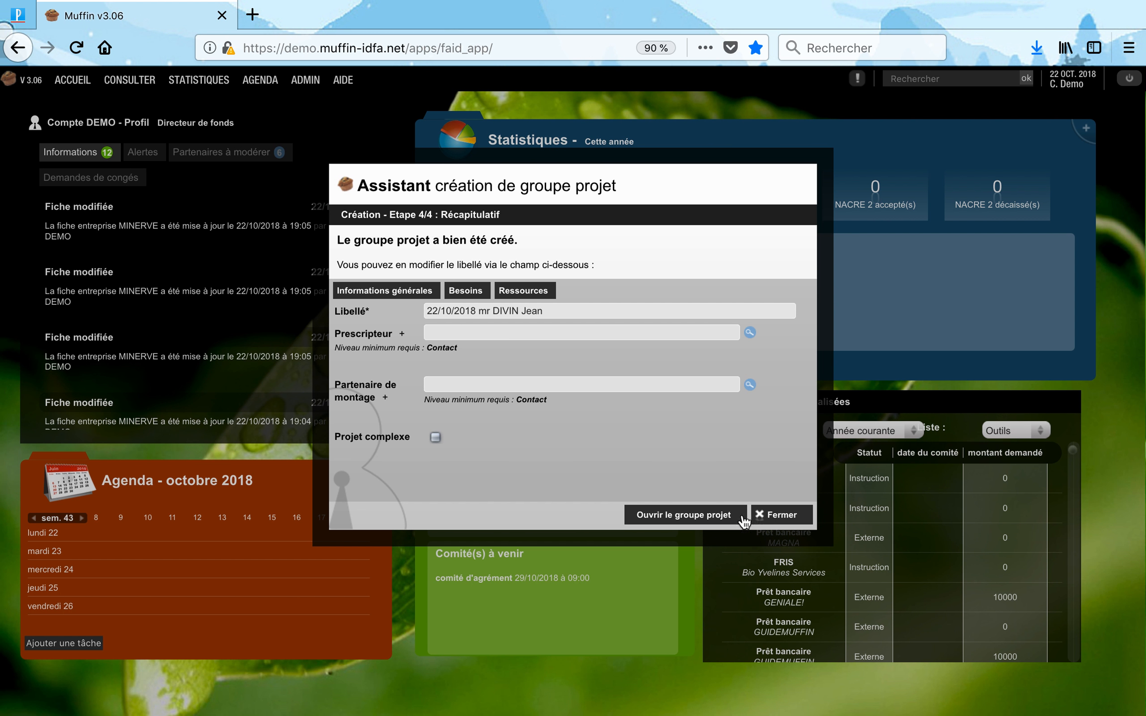
click(658, 516)
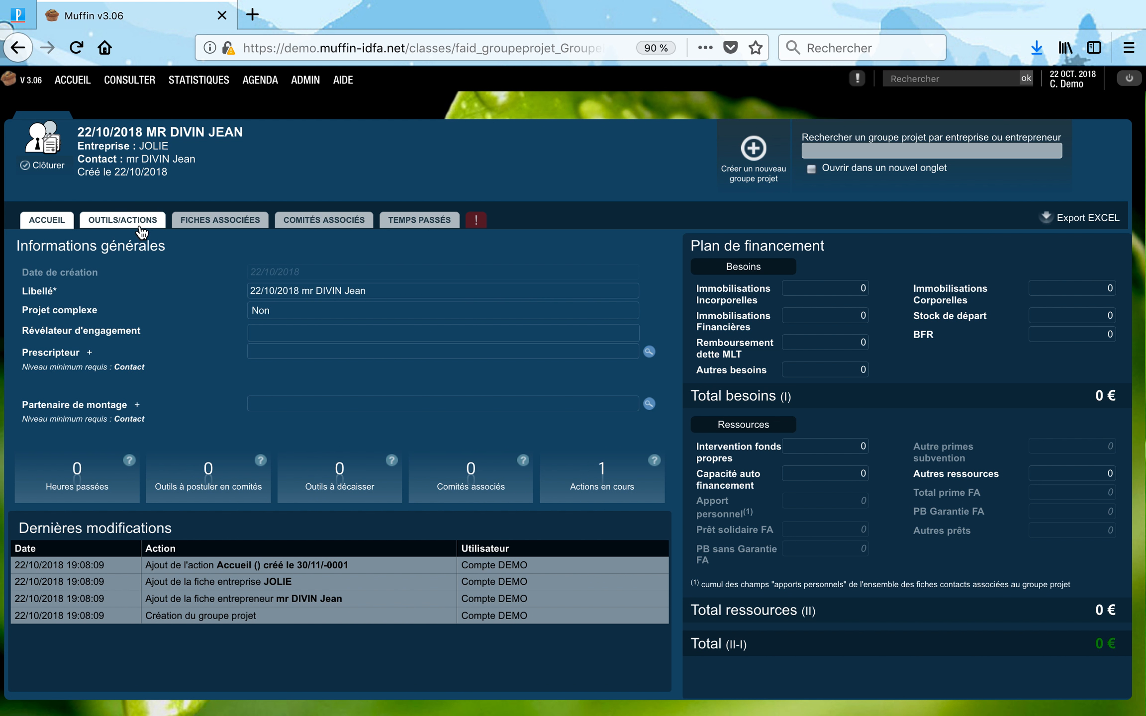
Add a 120-minute 'Accueil – premier filtre' task commented 'Accueil' to the Accueil action.
click(134, 224)
click(1012, 317)
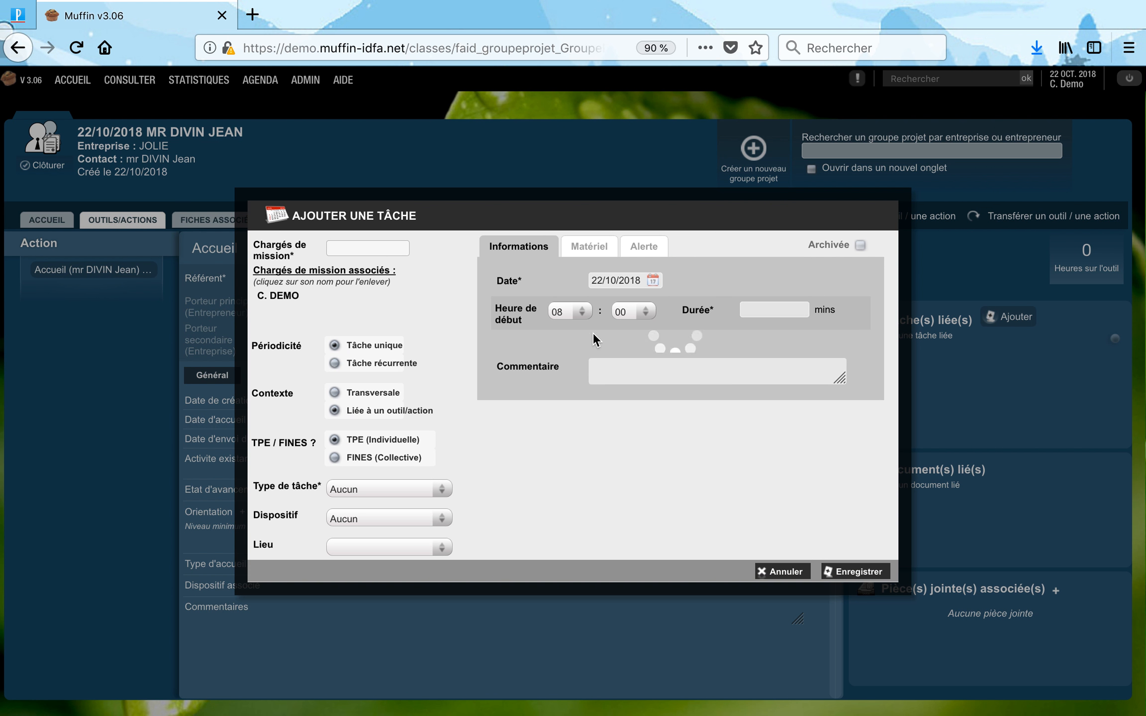
click(638, 371)
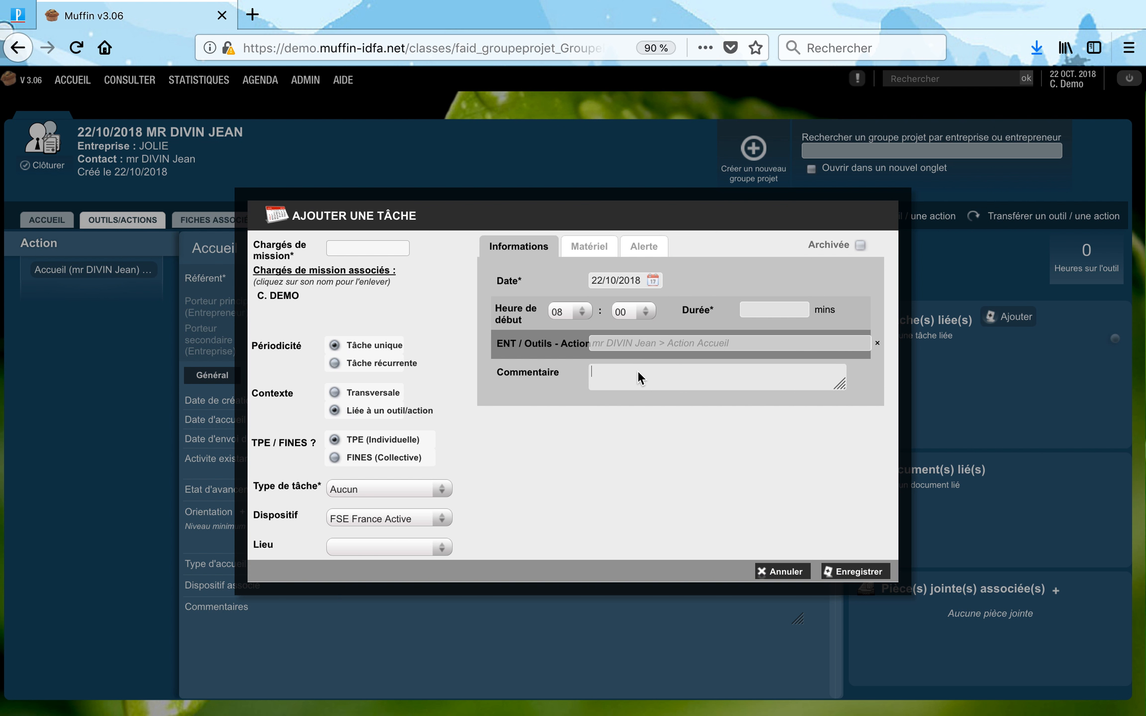
text(Accueil)
click(845, 572)
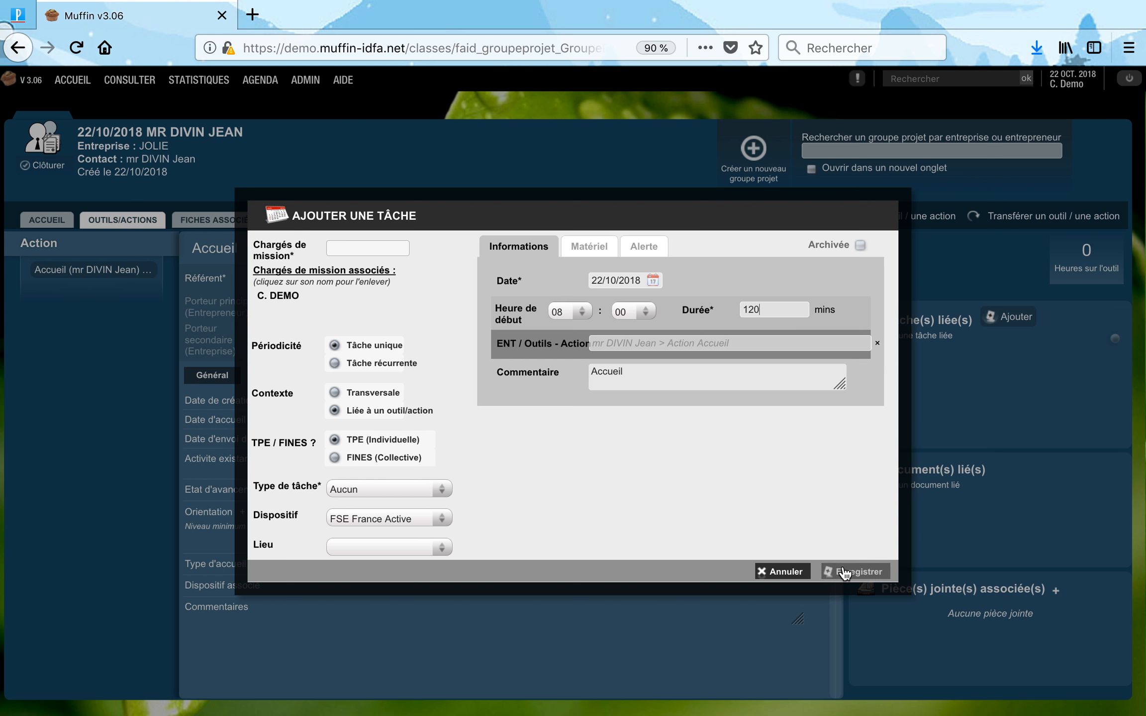
click(347, 488)
click(351, 503)
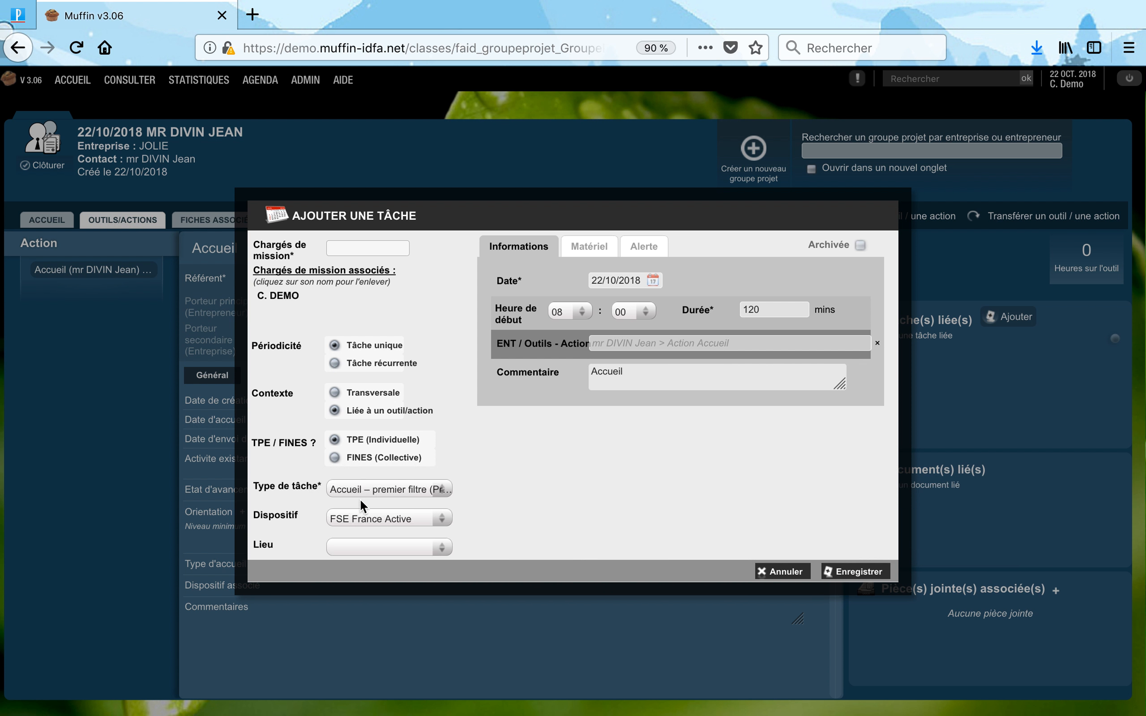
click(845, 572)
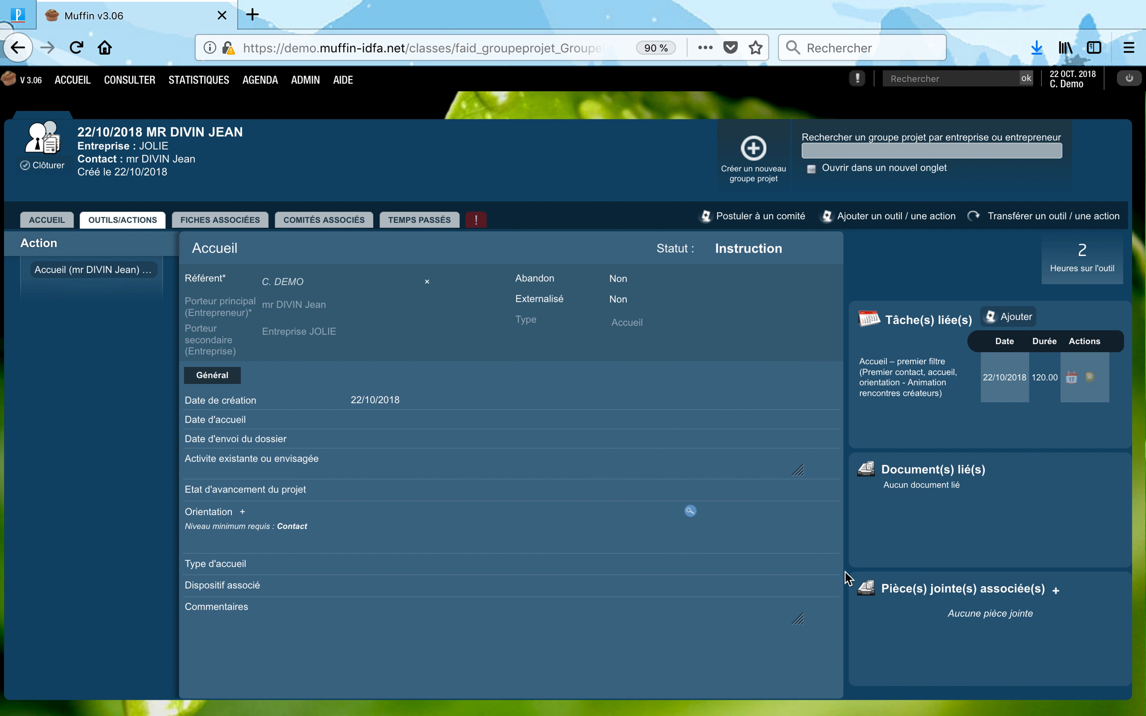
click(200, 230)
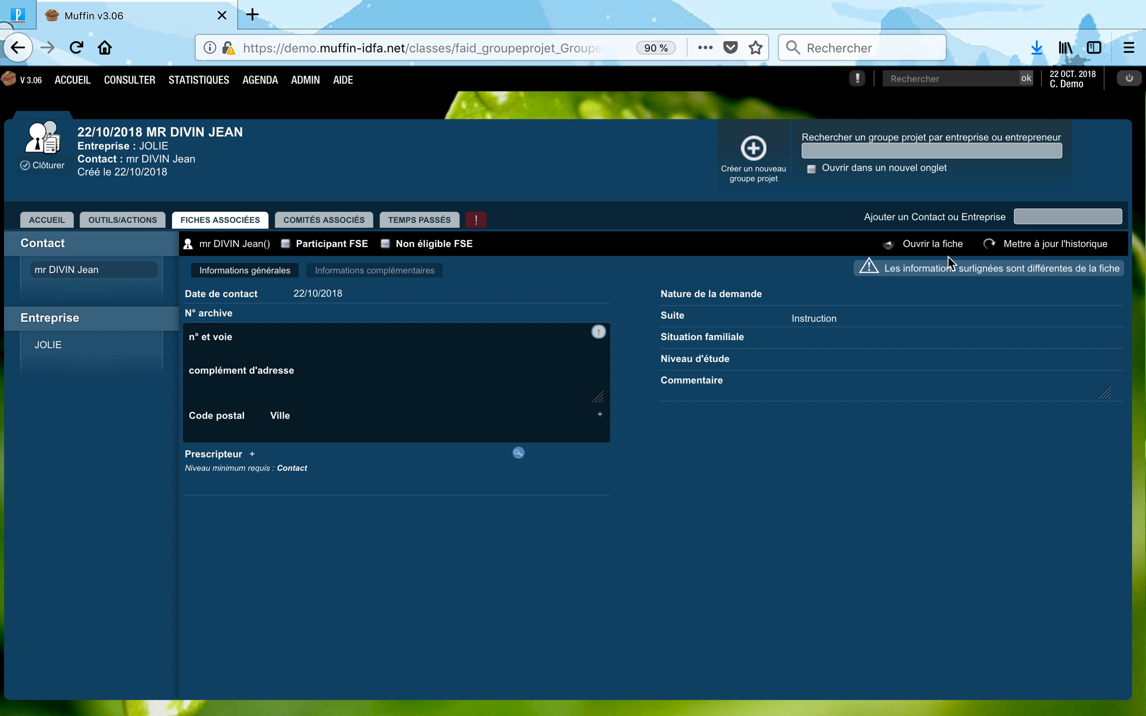
Open the entrepreneur contact's full record from FICHES ASSOCIÉES.
click(937, 247)
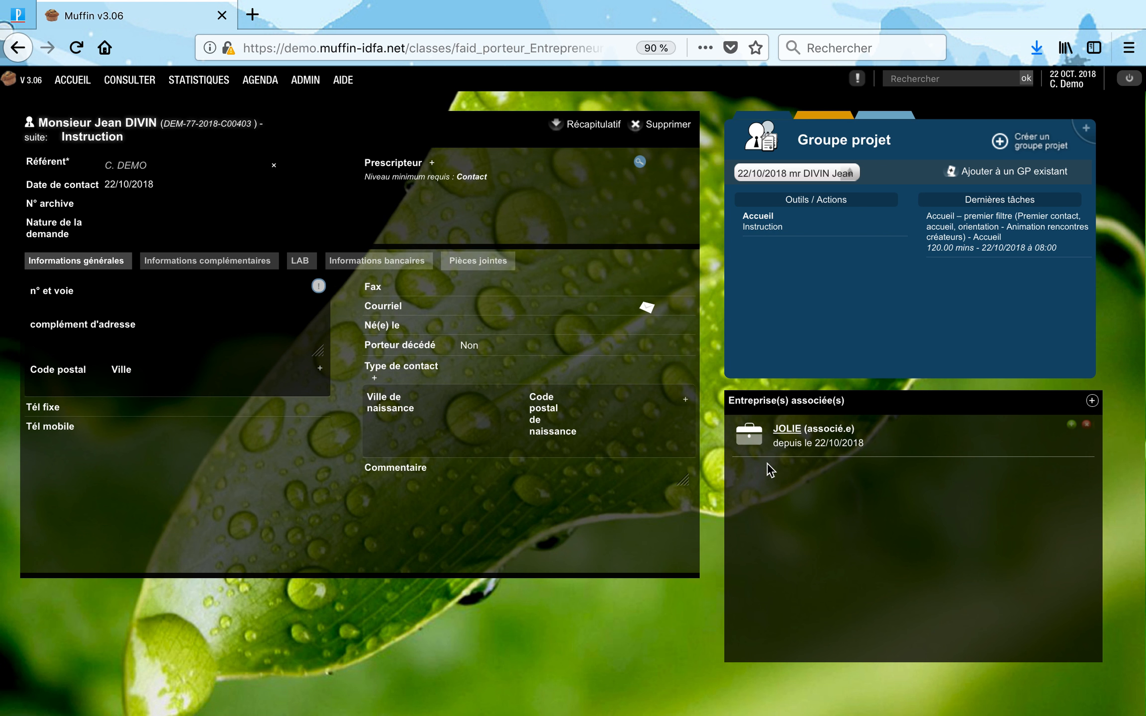
Set the contact's postal address from the suggestions and enter the contact's e-mail address.
click(98, 307)
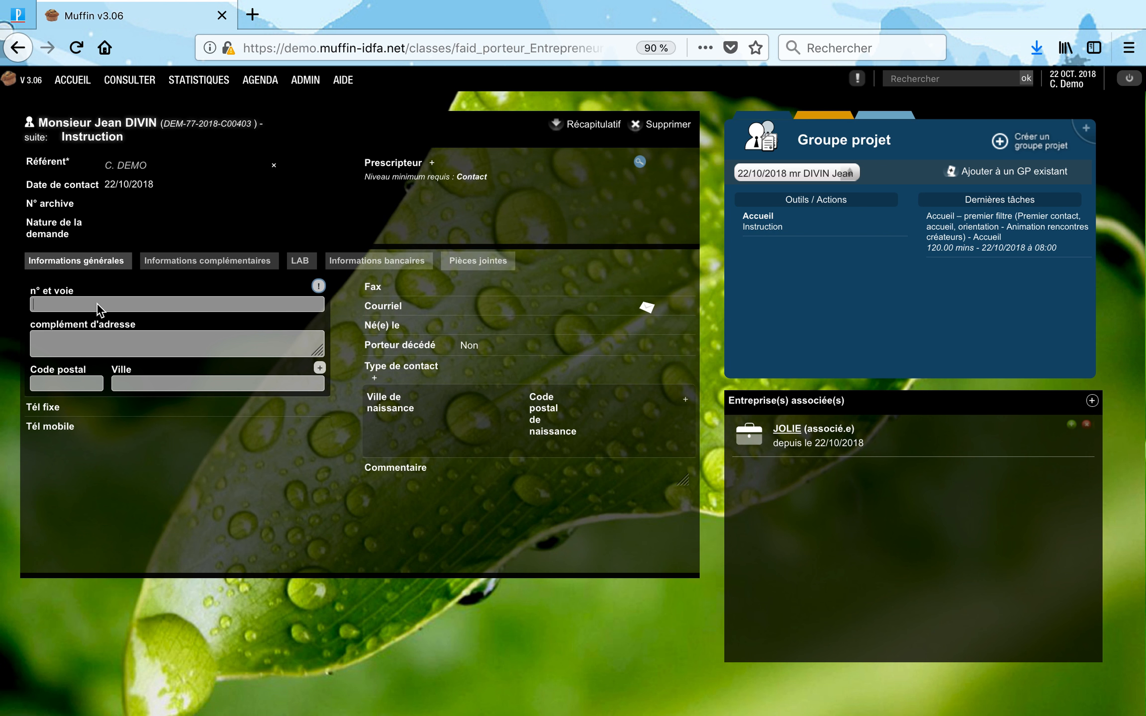
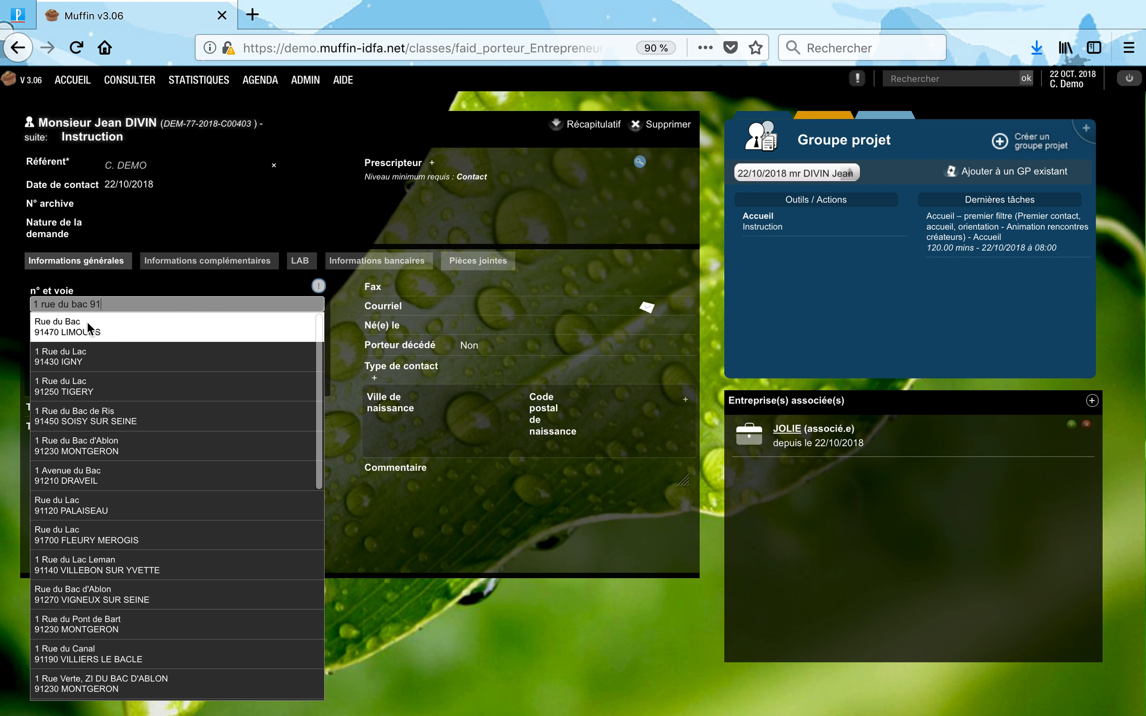
click(91, 329)
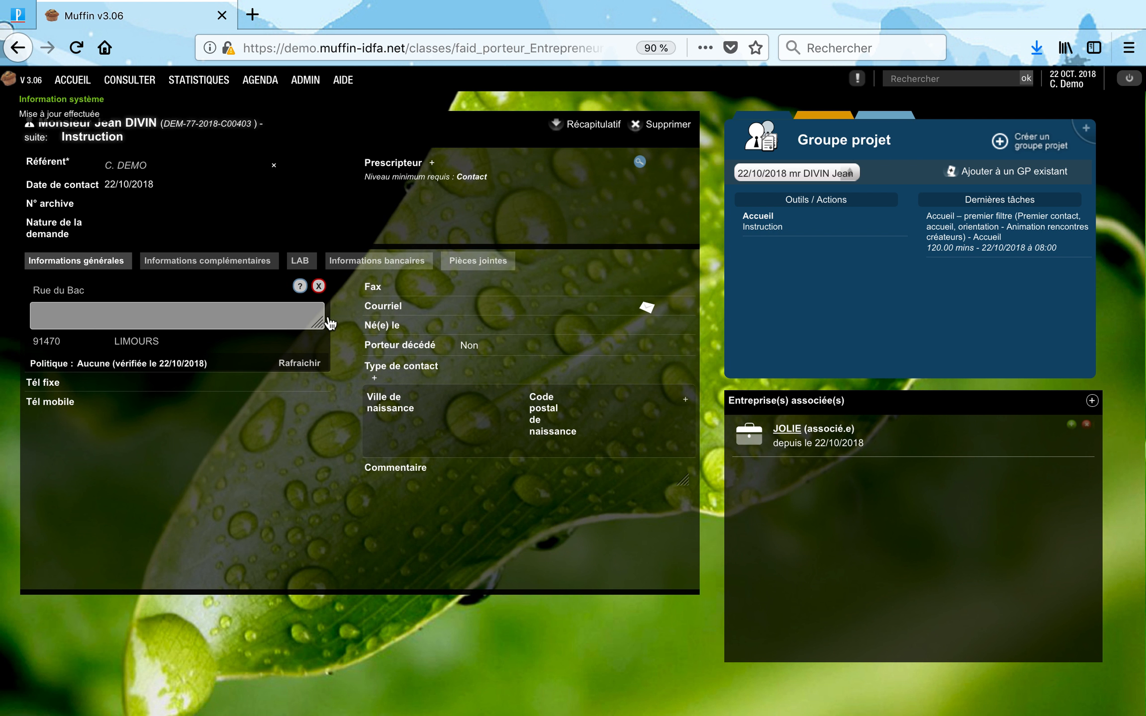
click(444, 311)
click(263, 263)
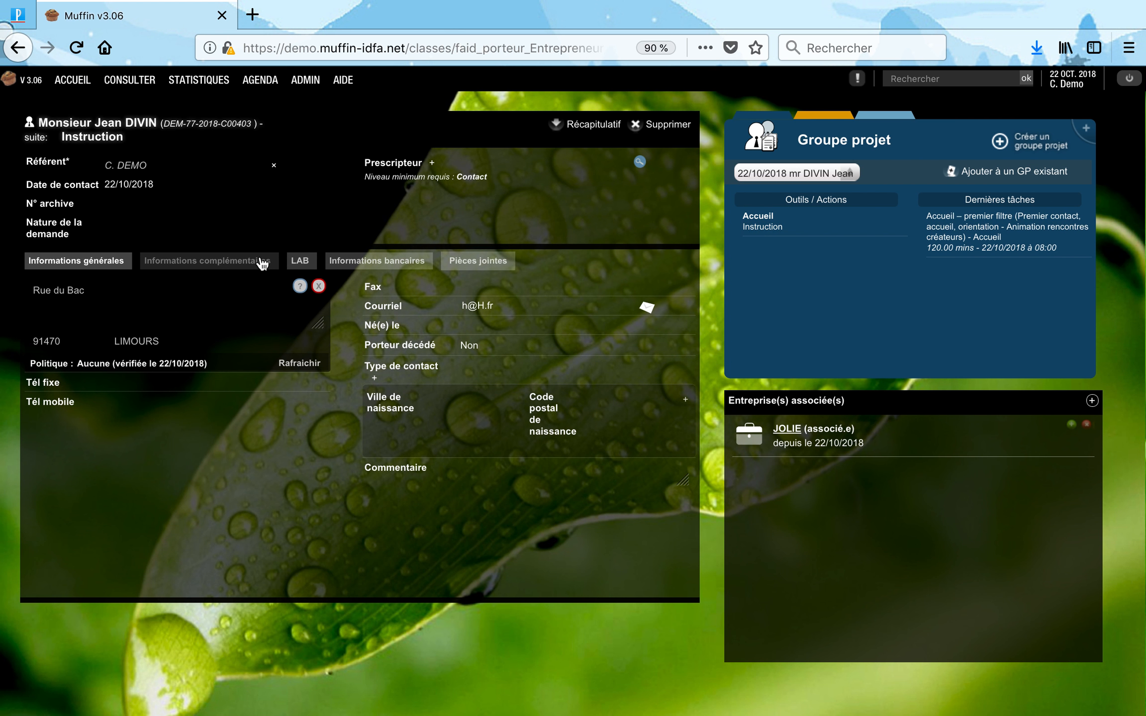
Set family situation Célibataire, household Couple, and education level I. BAC +5.
click(154, 299)
click(152, 300)
click(143, 321)
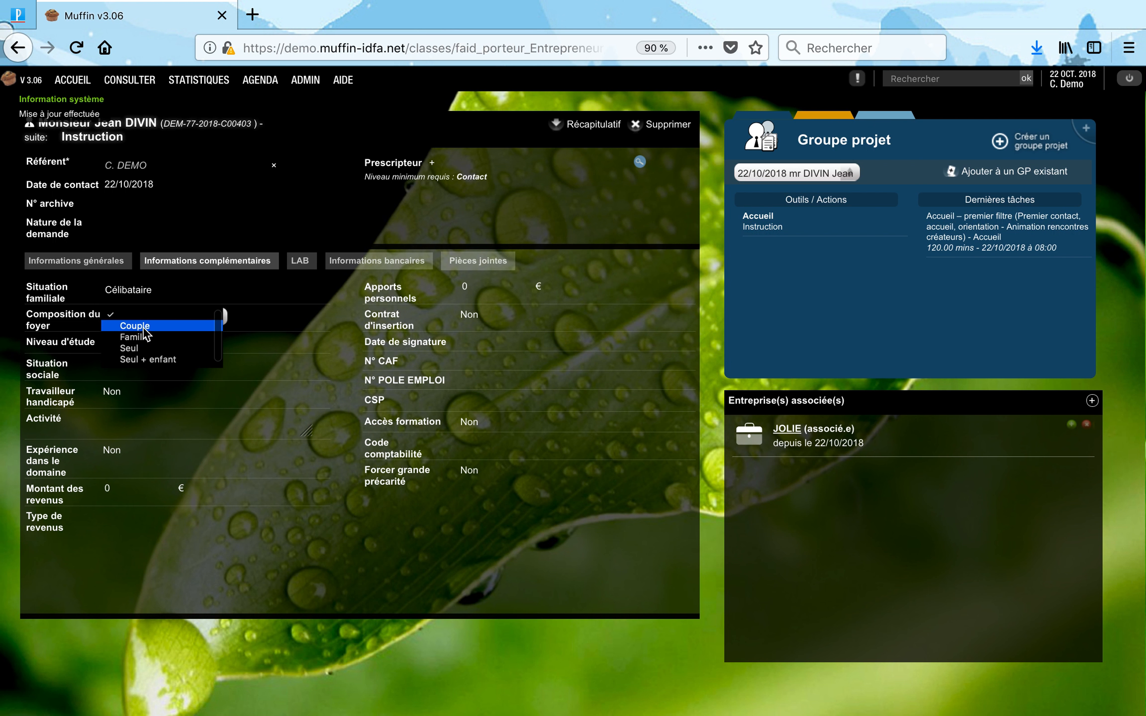
click(144, 329)
click(142, 343)
click(141, 344)
click(135, 357)
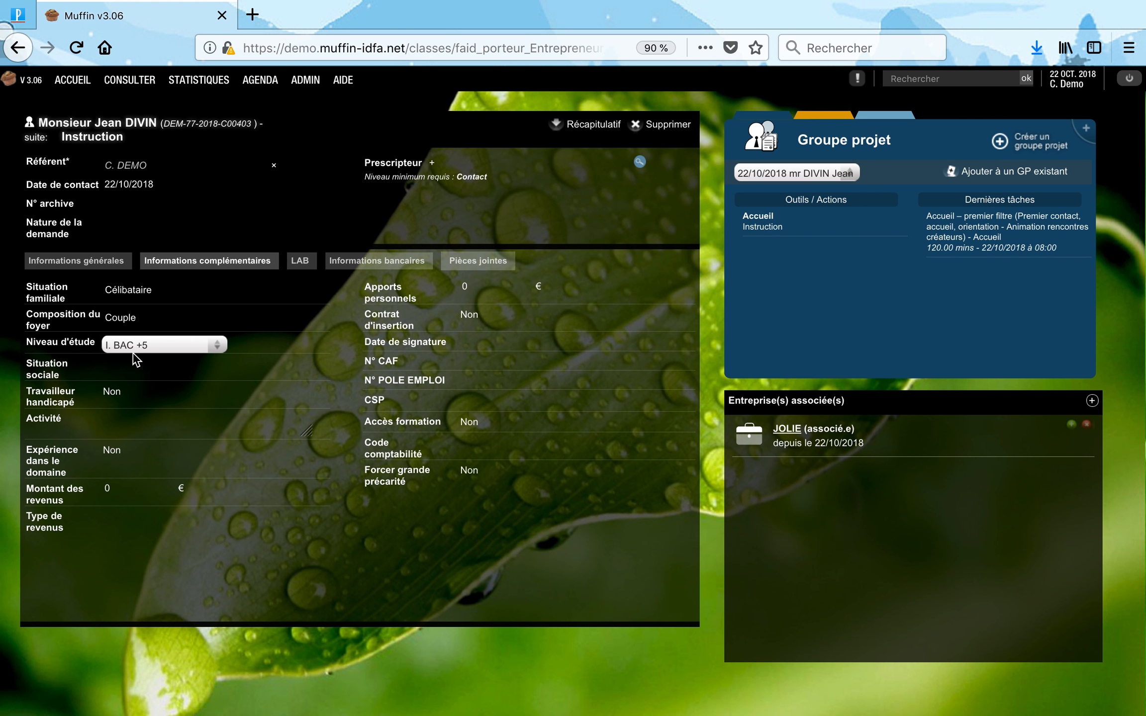
Set social situation Chômeur +12 mois registered 02/10/2017 and mark the contact as disabled worker.
click(129, 366)
click(129, 388)
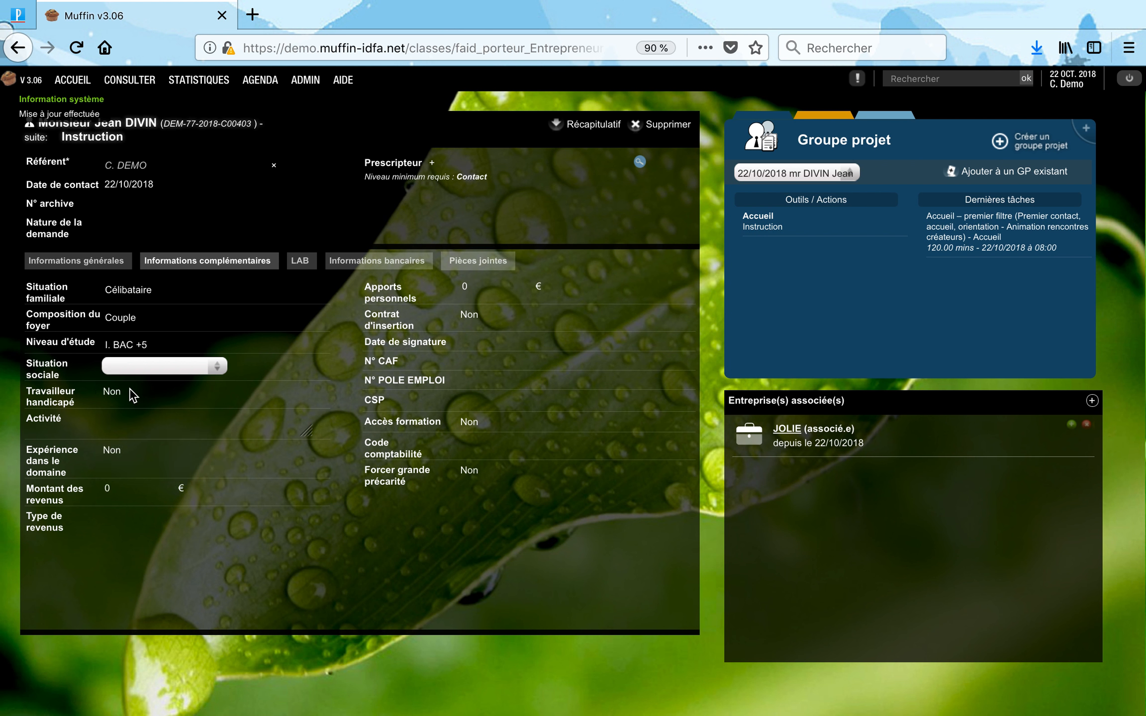
click(131, 395)
click(219, 417)
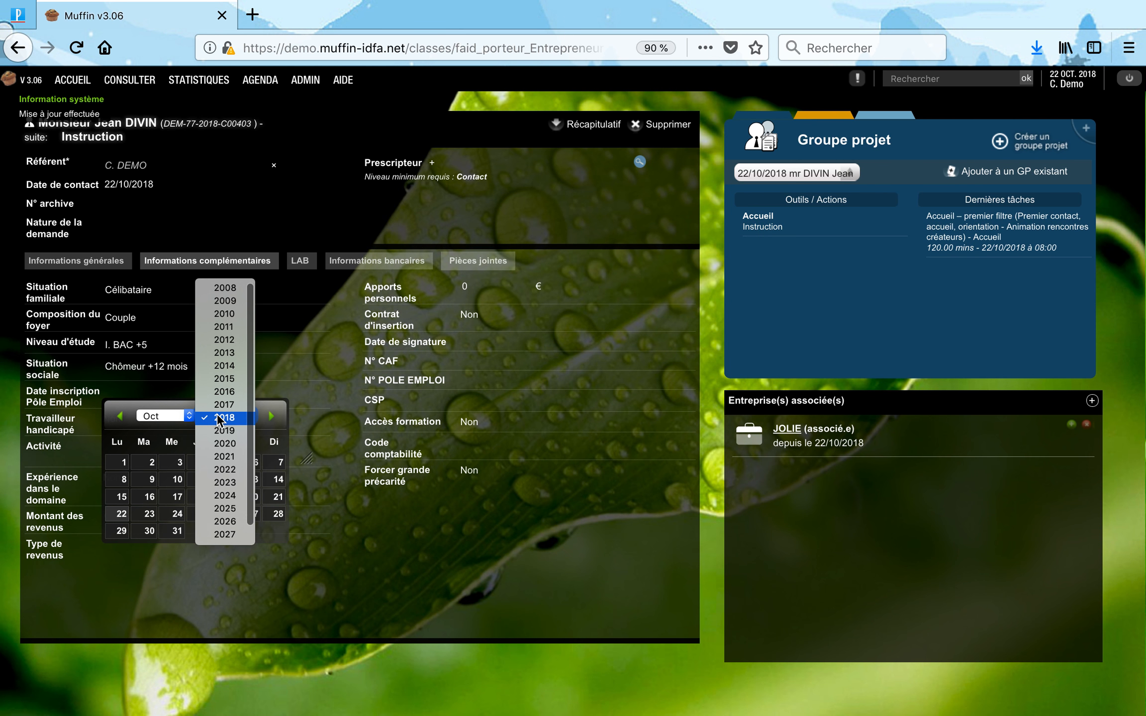
click(224, 404)
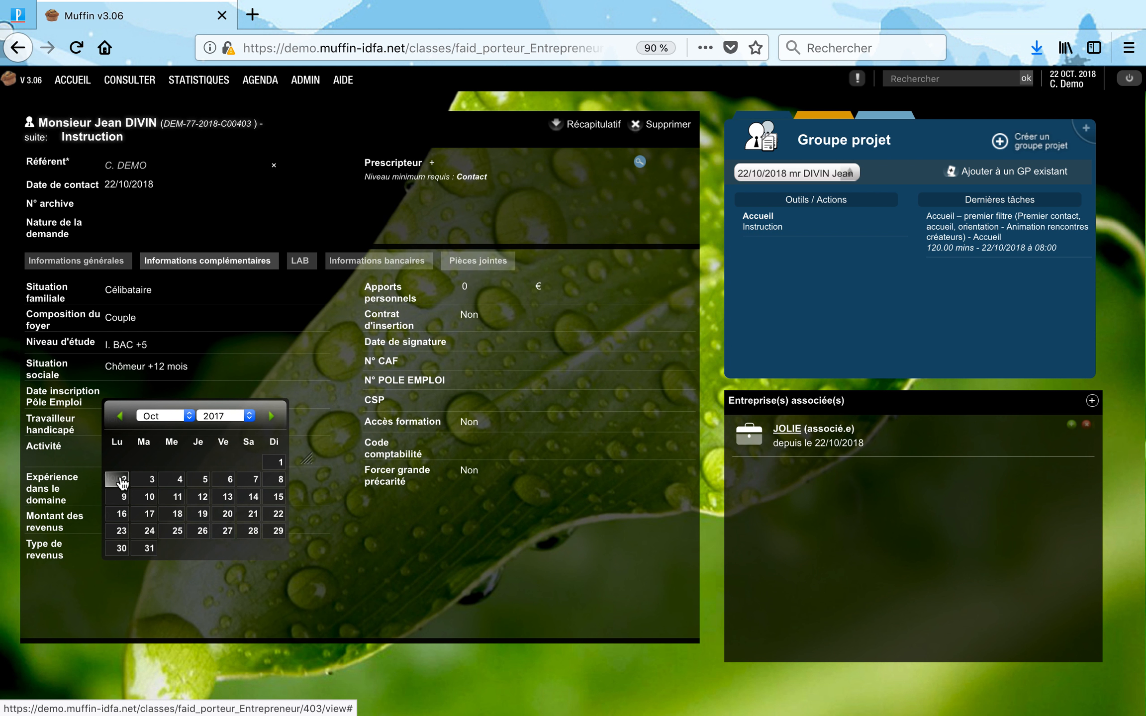
click(122, 480)
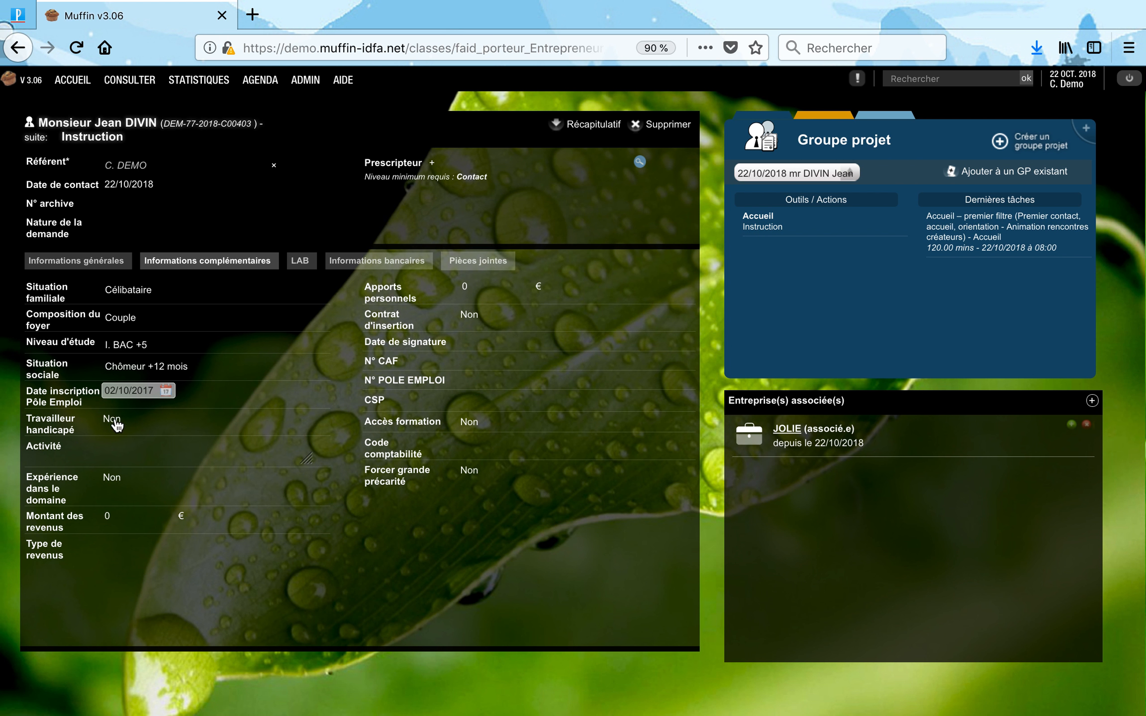
click(112, 420)
Set the income type to ASS and save a 1000 € personal contribution.
click(108, 546)
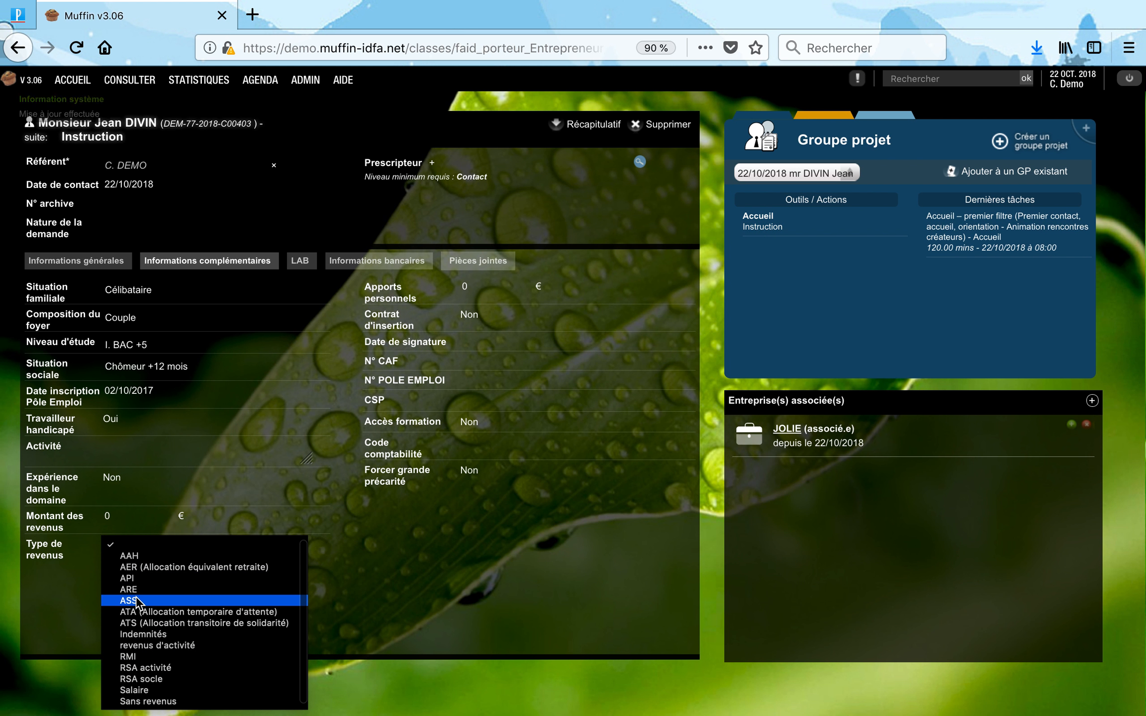
click(138, 602)
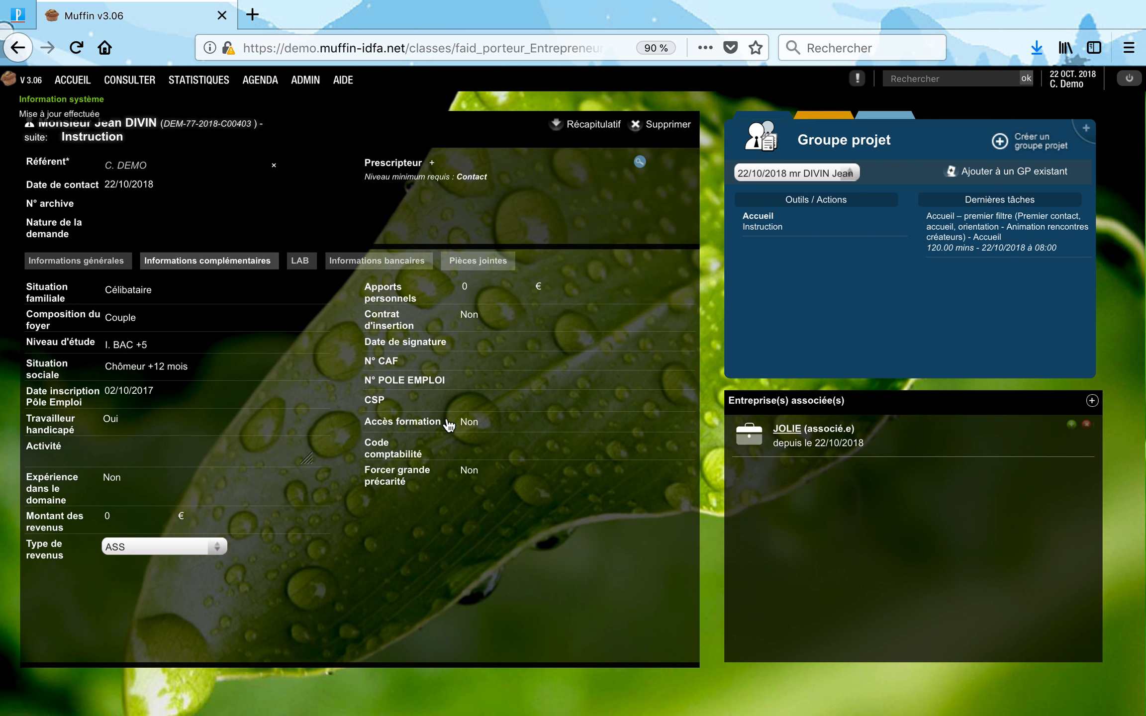
click(460, 294)
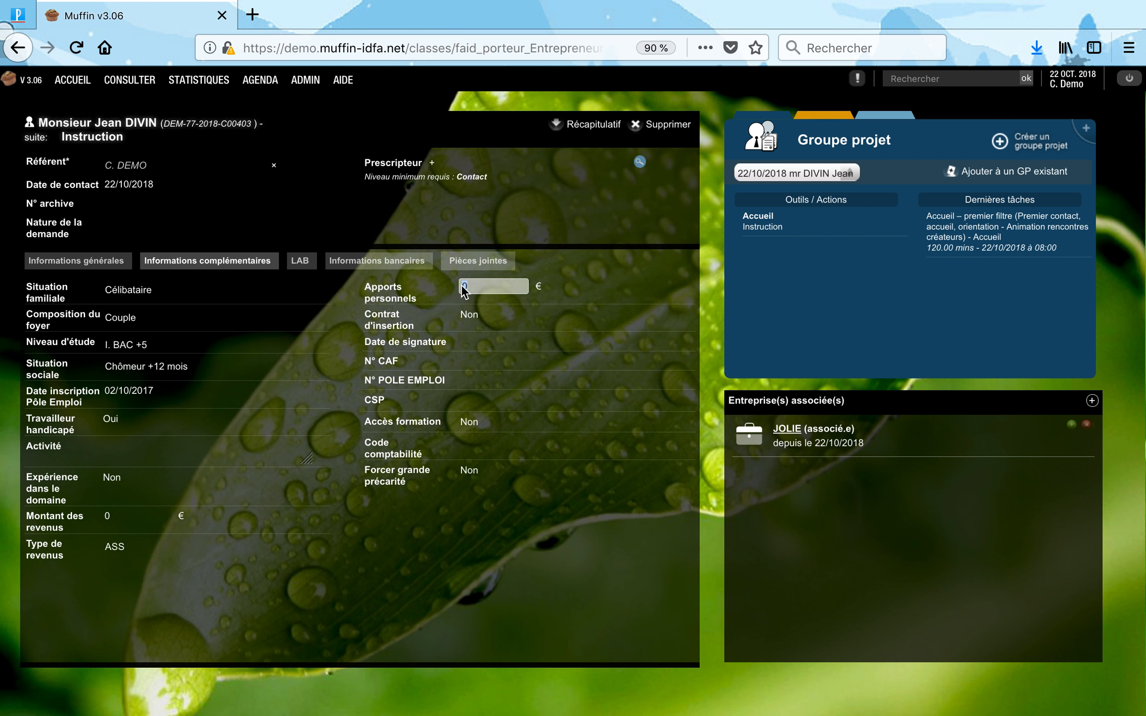
text(1000)
click(491, 589)
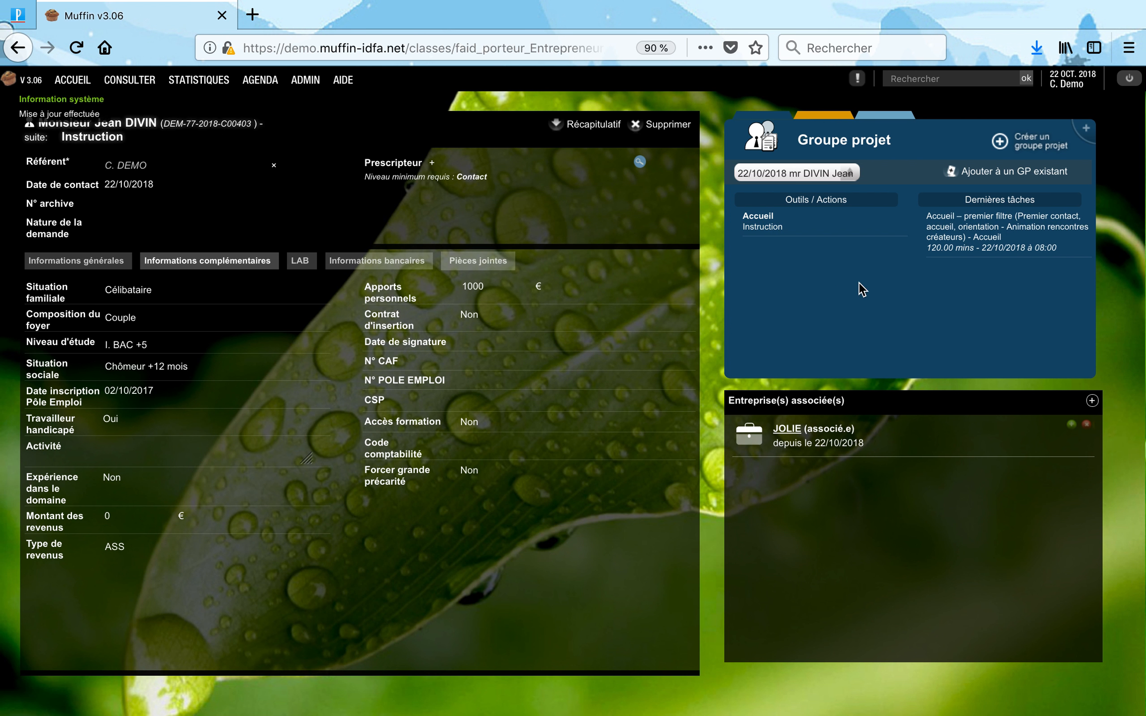
click(789, 432)
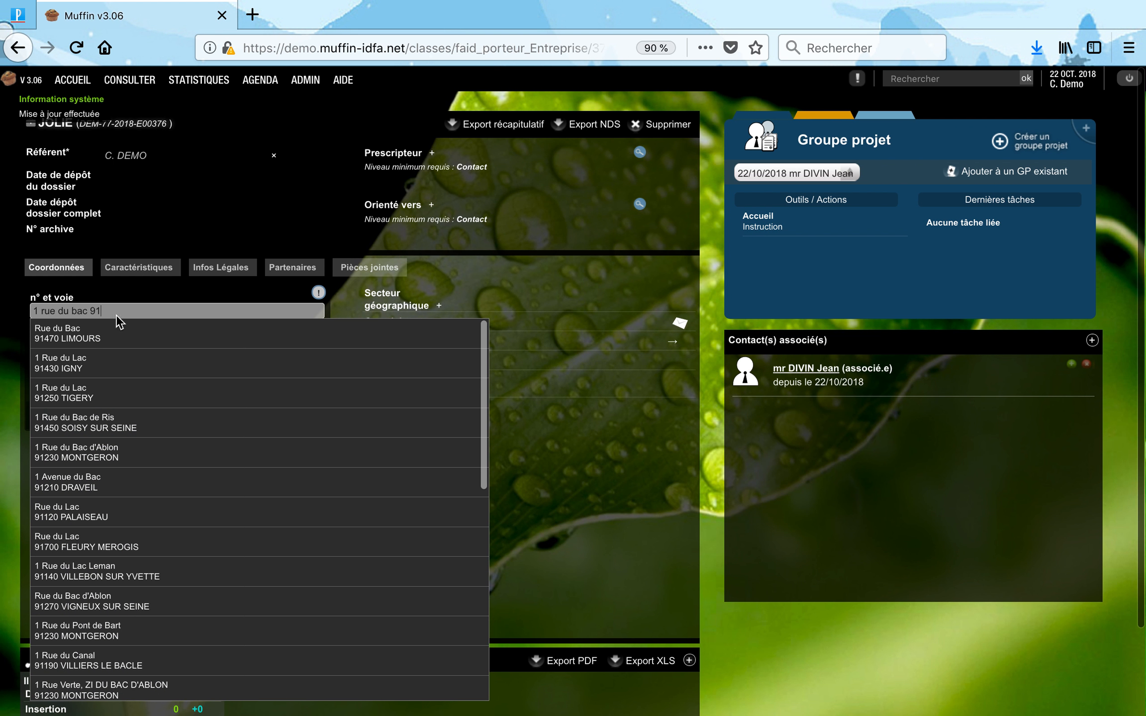
Give JOLIE the suggested address, Culture as sector and NOUBA sector, and activity 'Organisation de spectacles'.
click(108, 325)
click(159, 272)
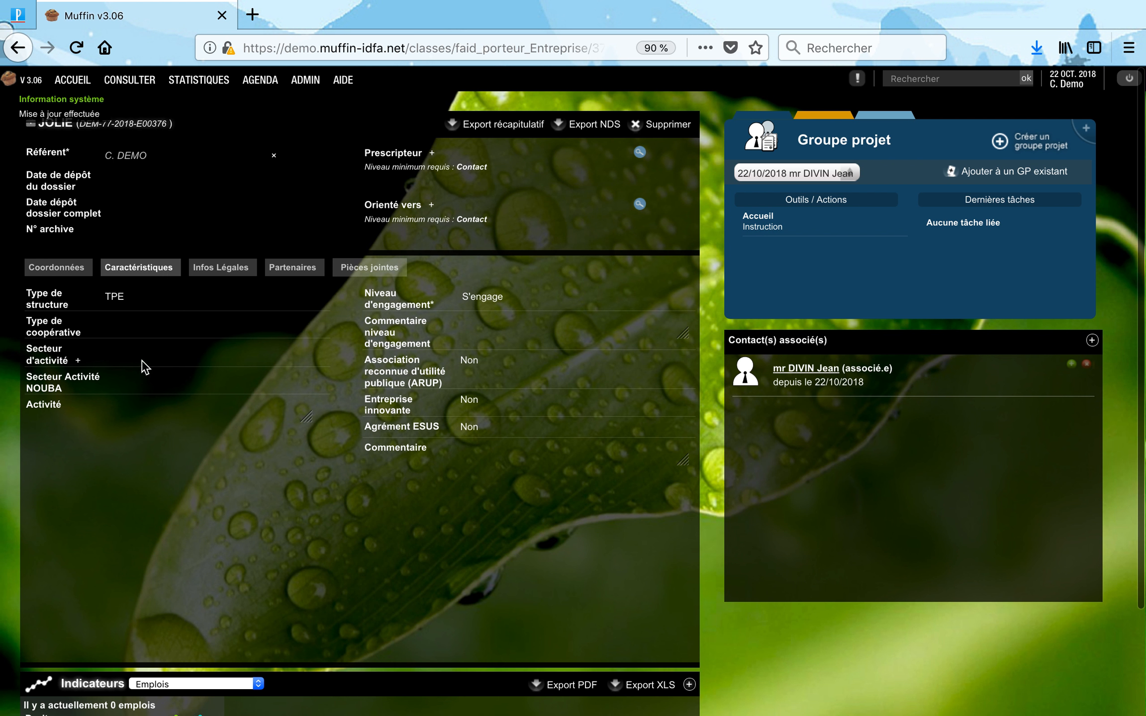
click(145, 353)
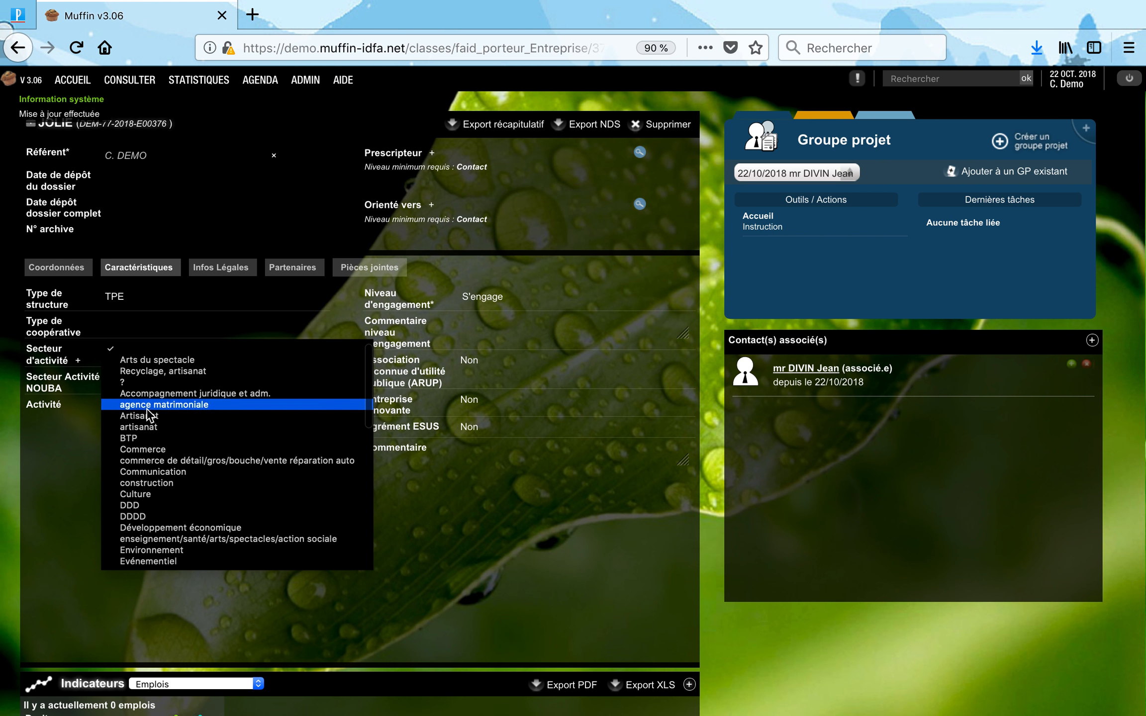
click(164, 499)
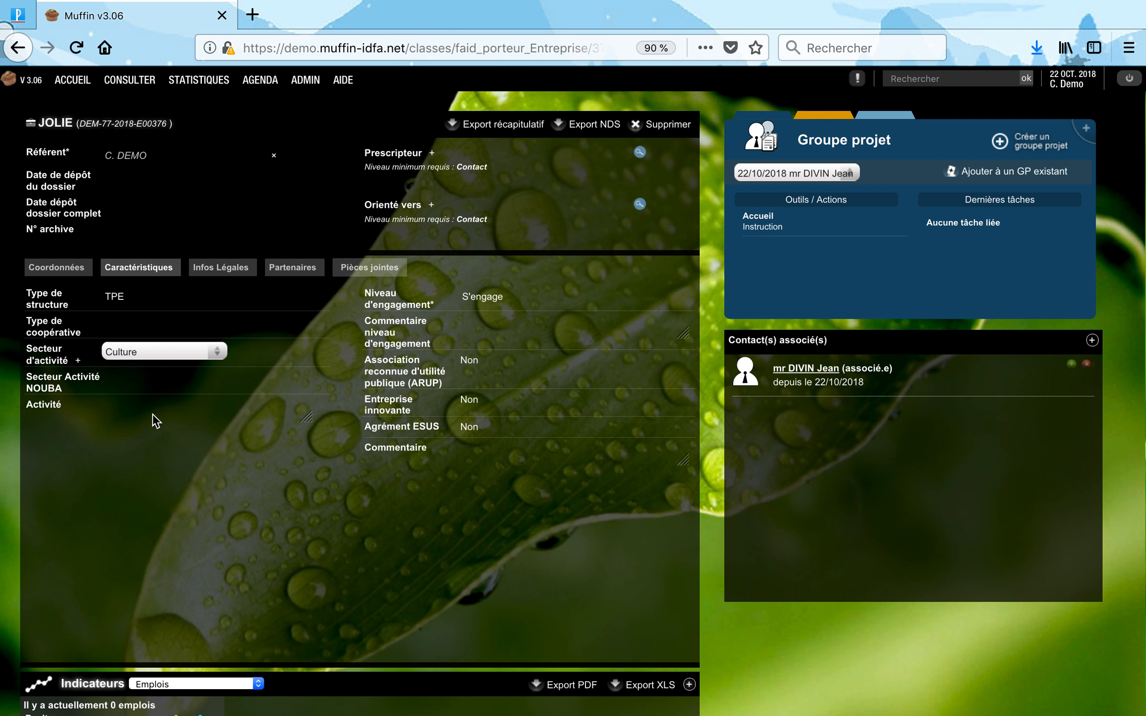
click(147, 381)
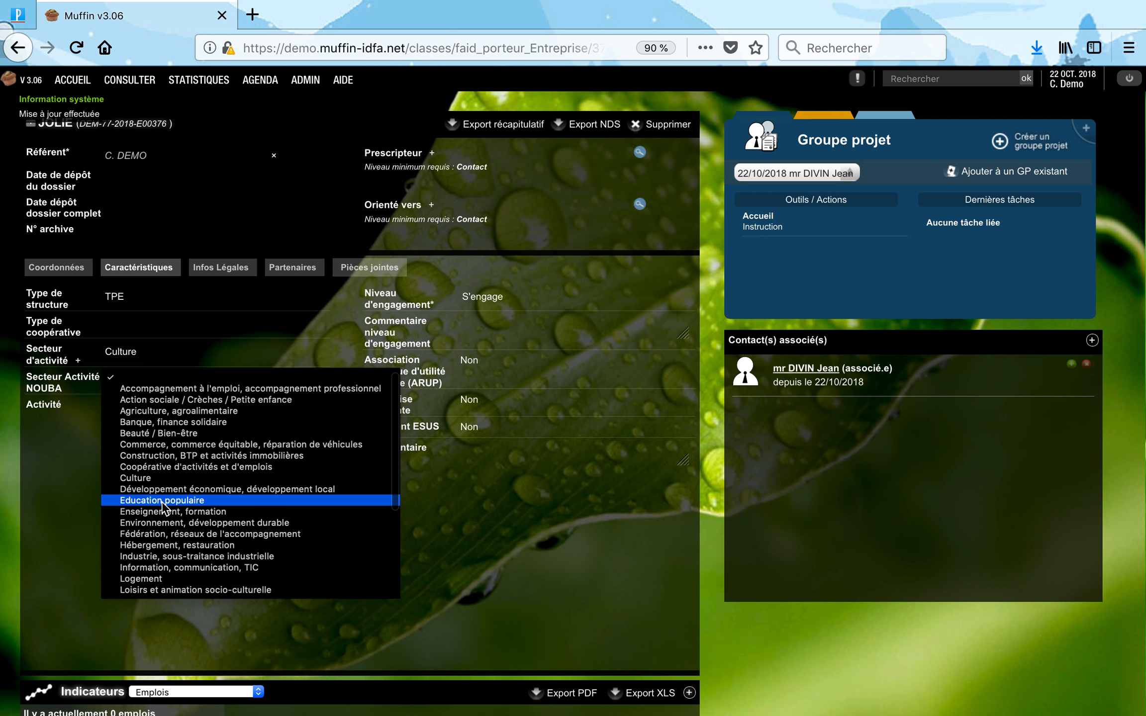
click(164, 479)
click(127, 420)
text(A)
text(rganisation de spectacles)
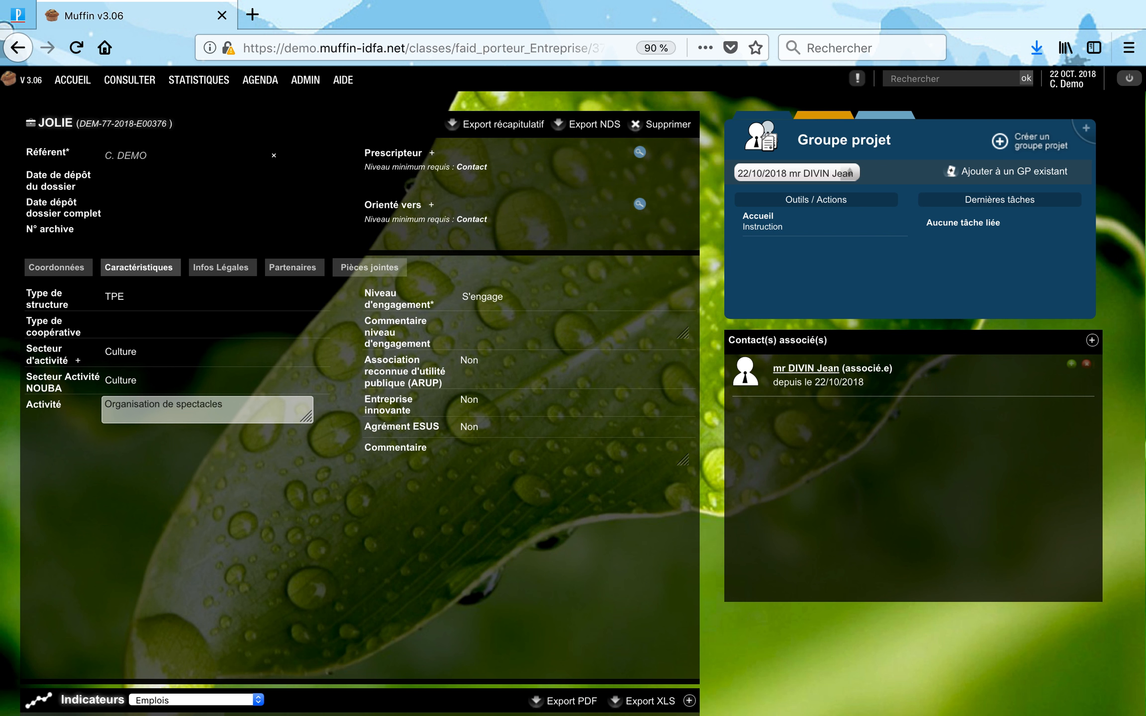
click(233, 529)
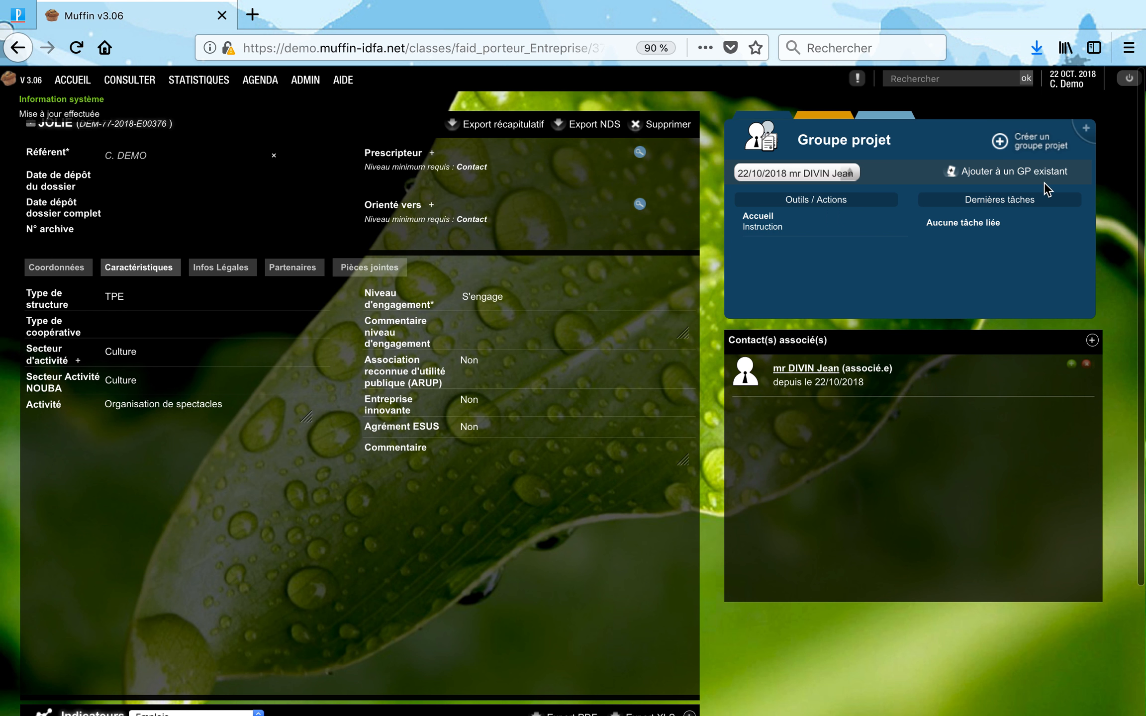
Open the 22/10/2018 project group and view the contact's complementary information under FICHES ASSOCIÉES.
click(1089, 132)
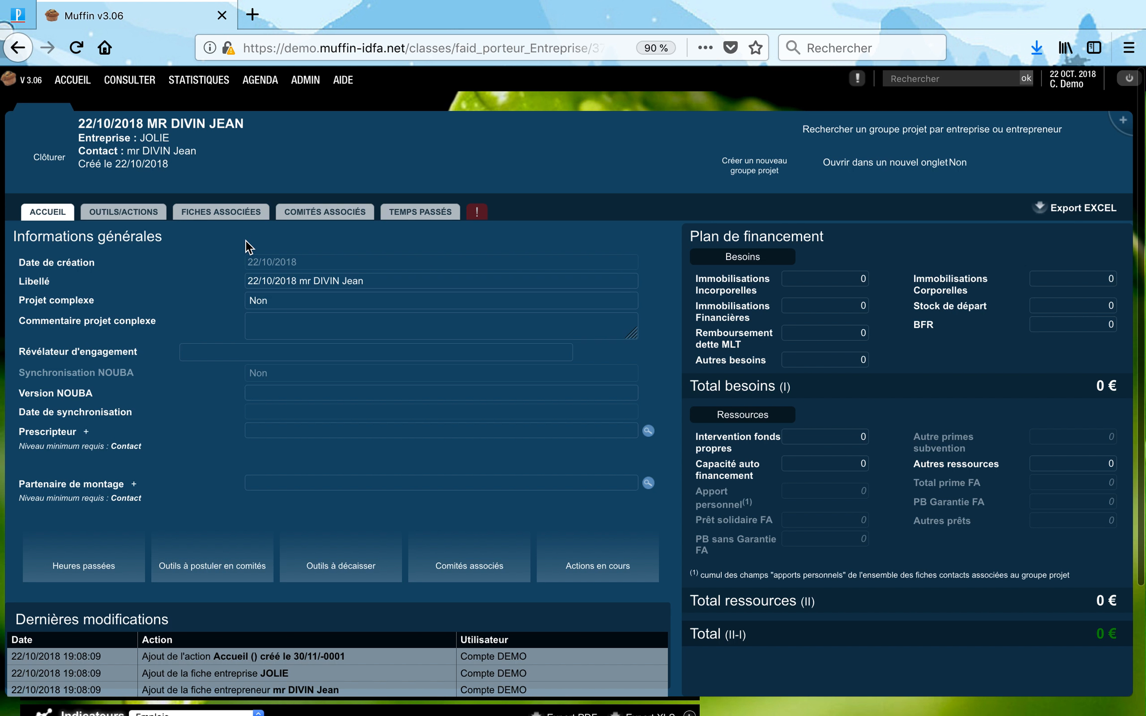
click(225, 211)
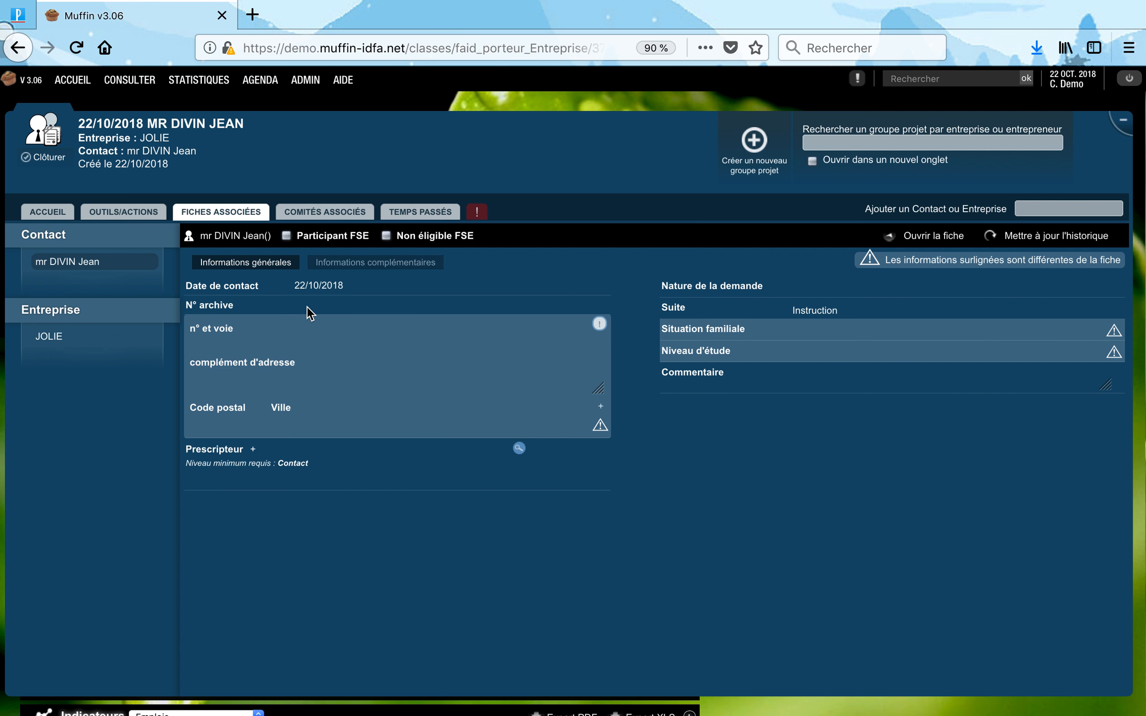
click(361, 266)
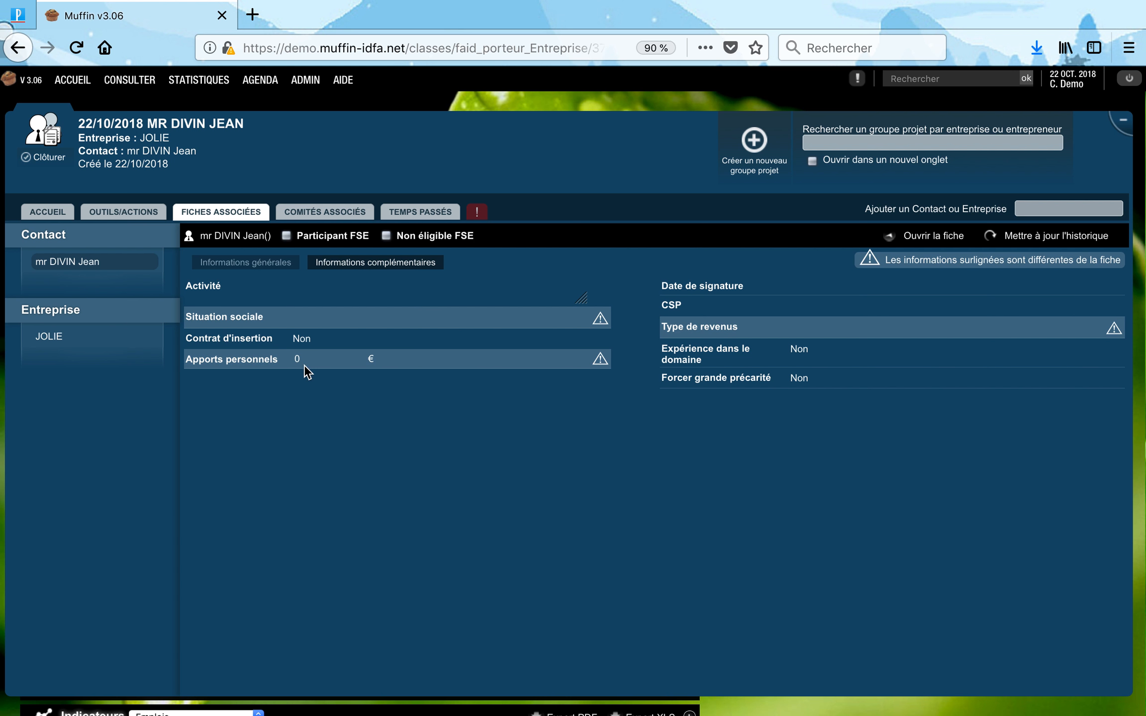
click(59, 211)
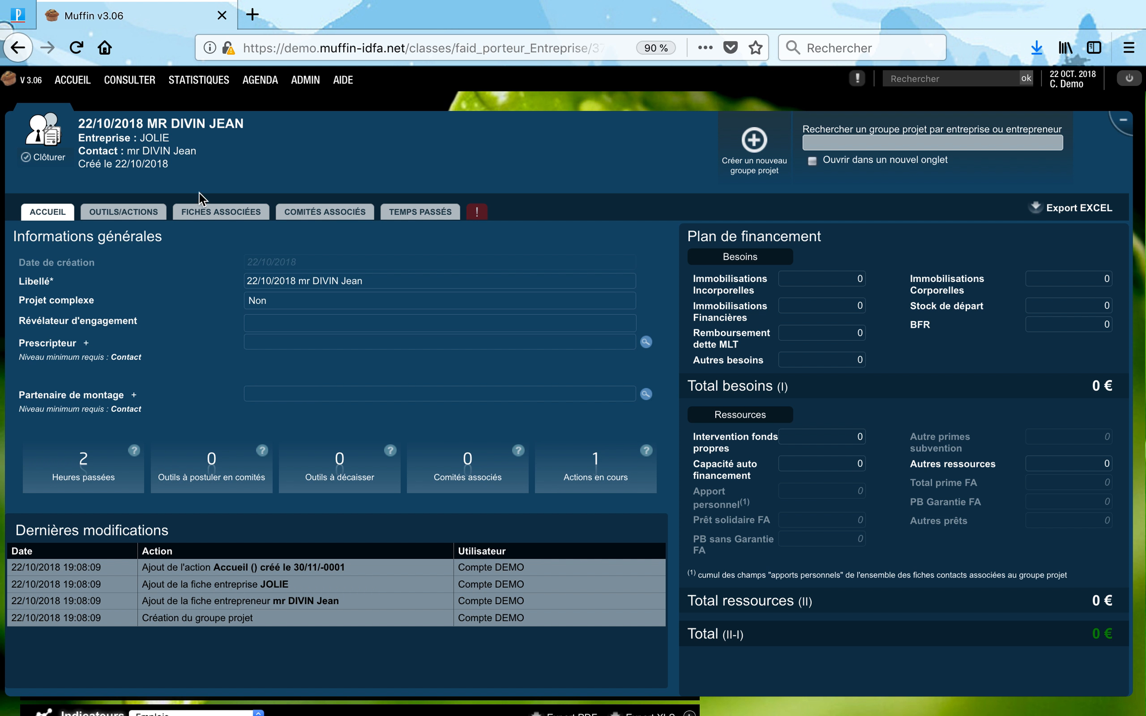
click(203, 213)
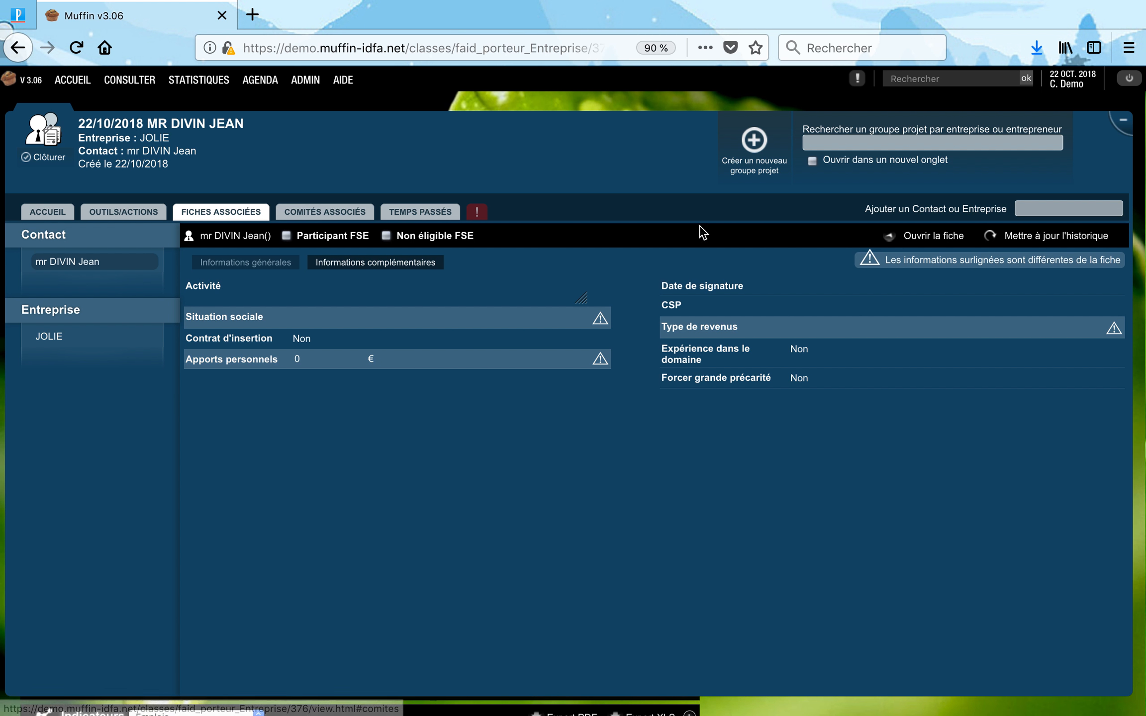
Update the group history from the contact's record and then from JOLIE.
click(1066, 242)
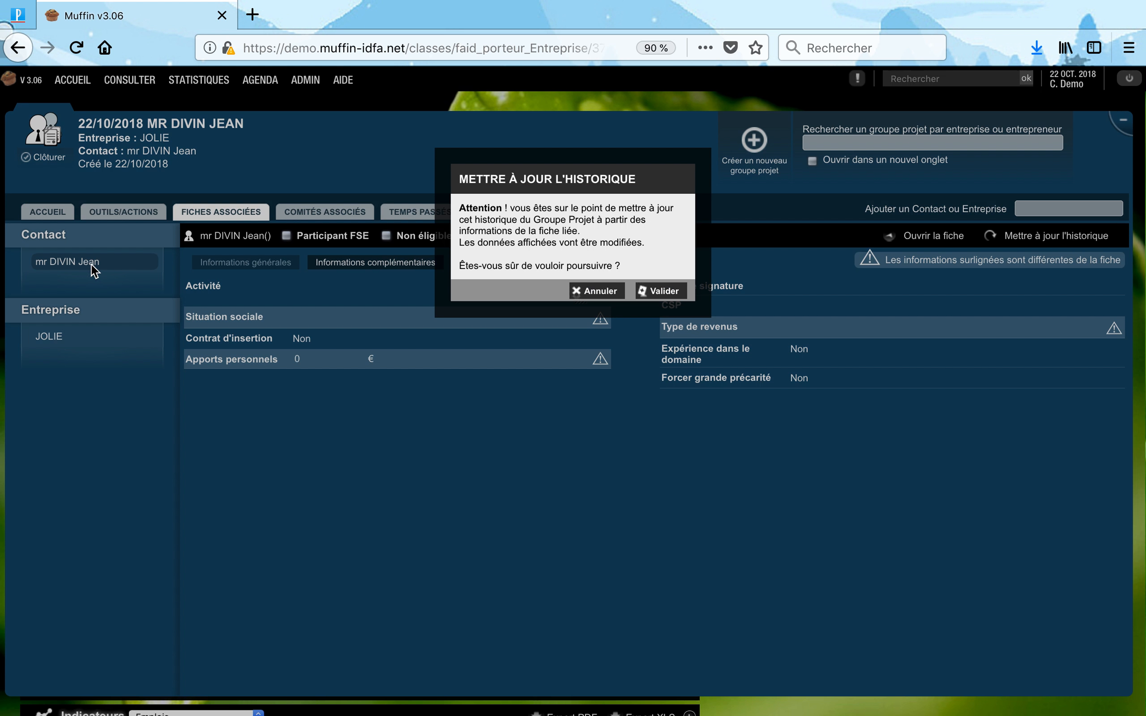
click(642, 290)
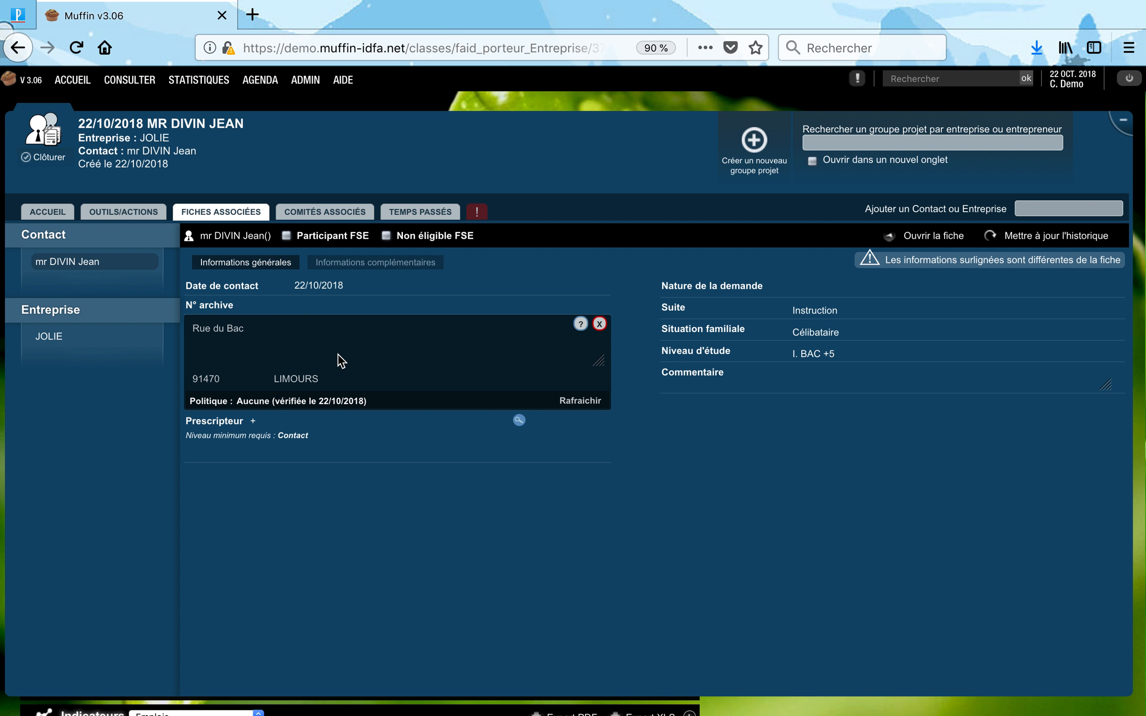
click(50, 337)
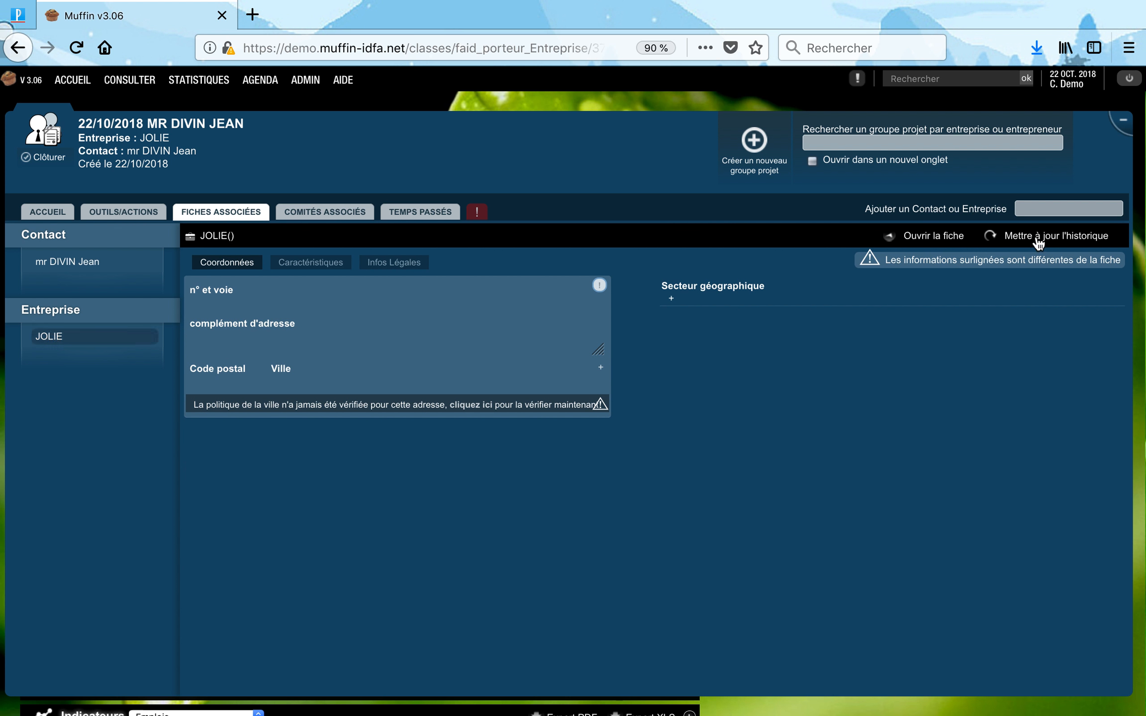
click(1038, 239)
click(674, 294)
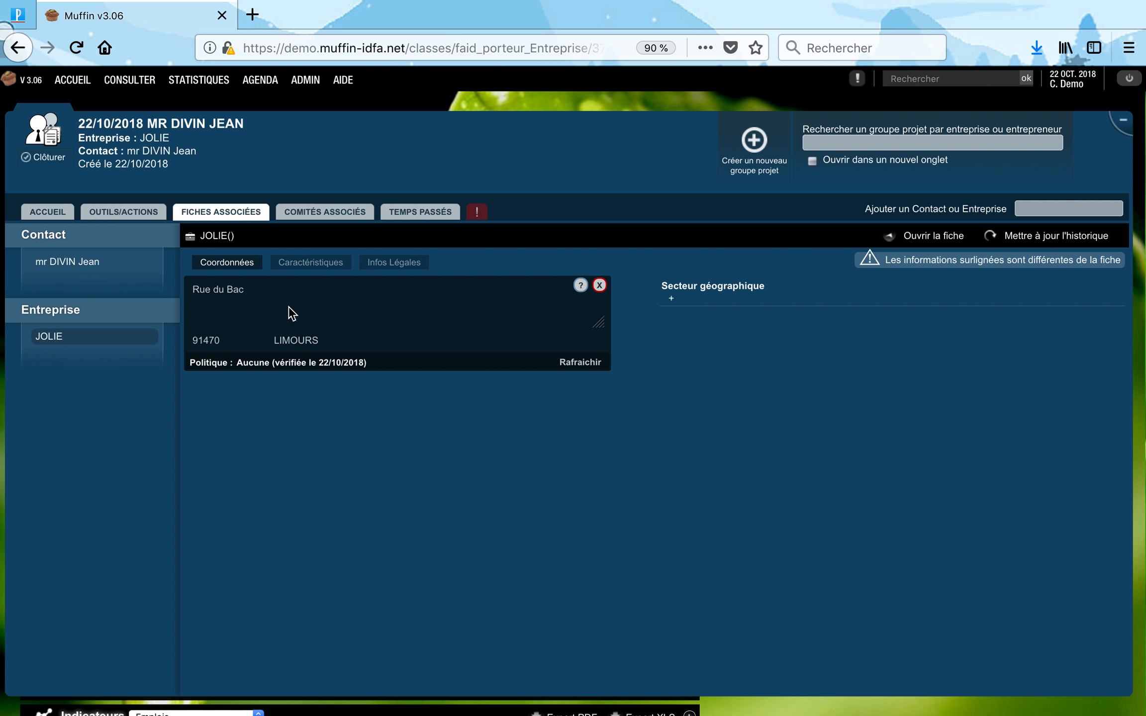
Review JOLIE's synced characteristics and the contact's 1000 € contribution, then return to the overview.
click(313, 263)
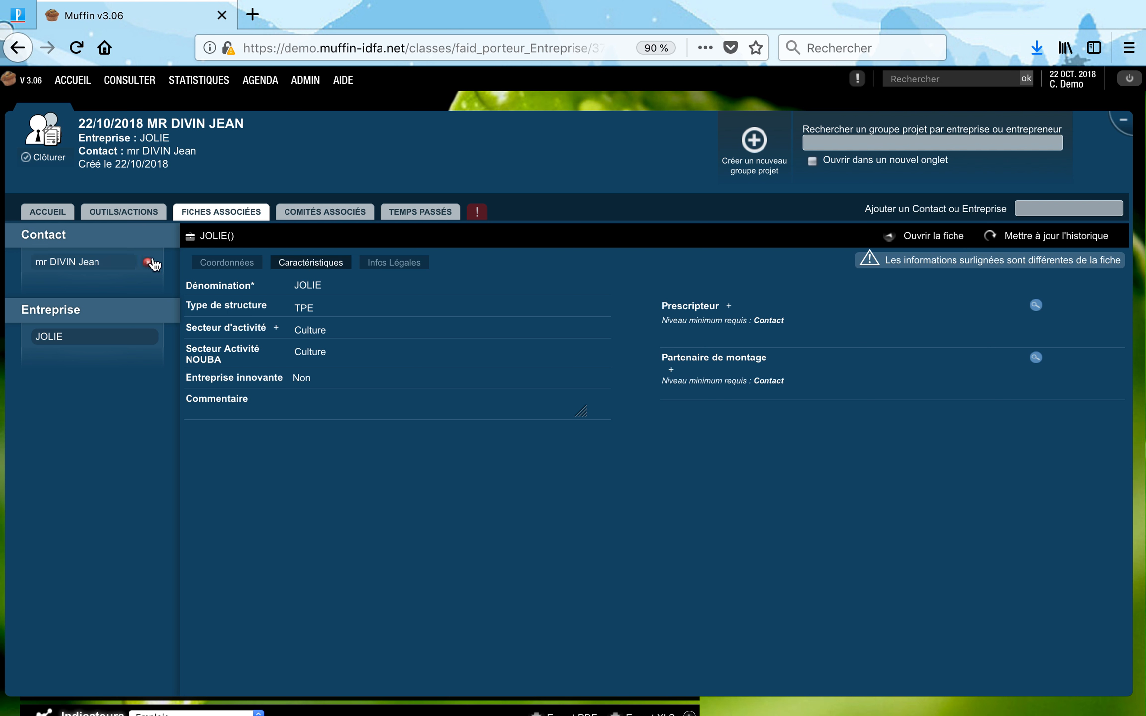
click(73, 266)
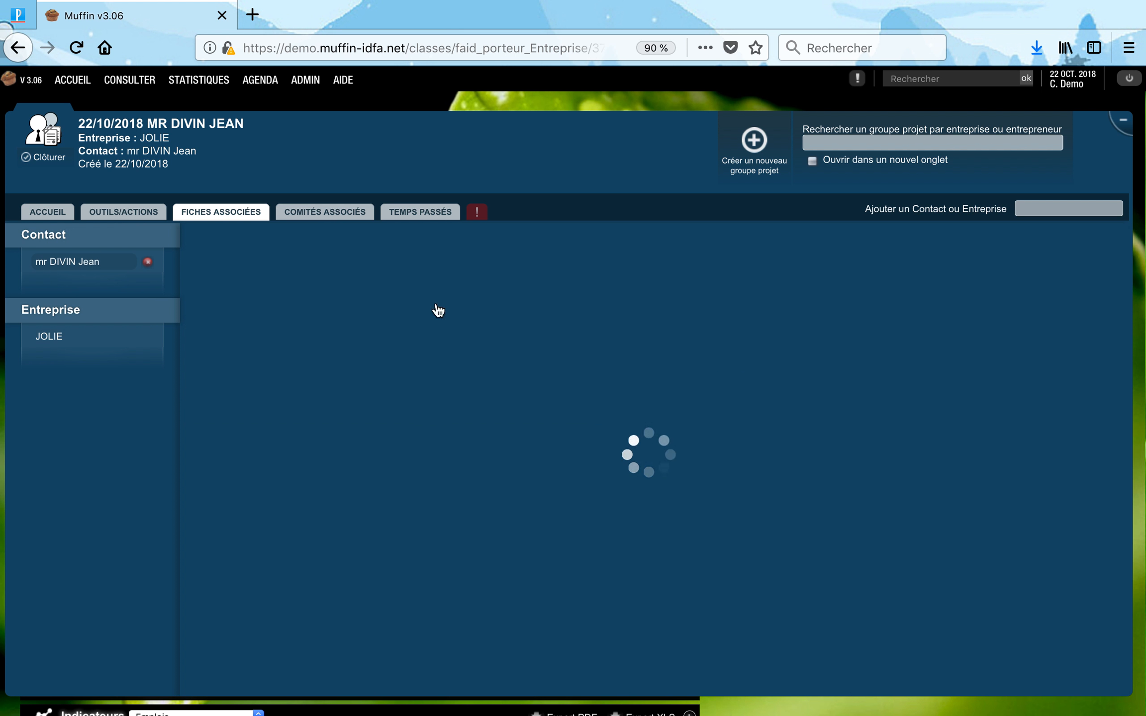
click(401, 268)
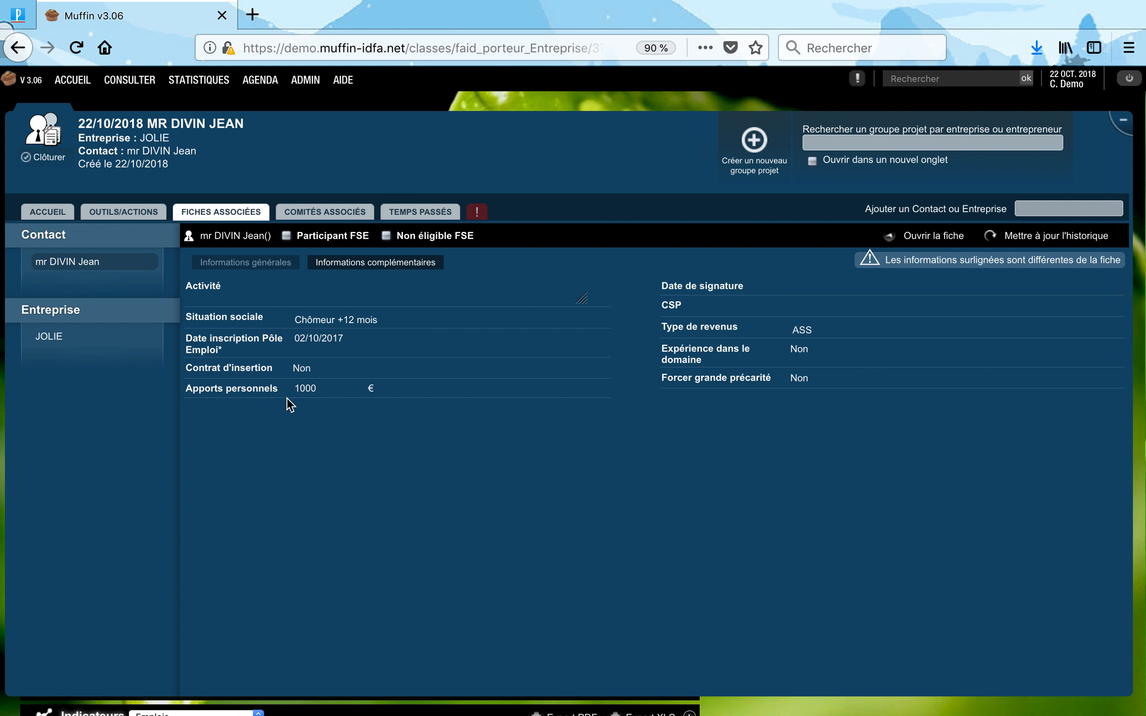
click(51, 211)
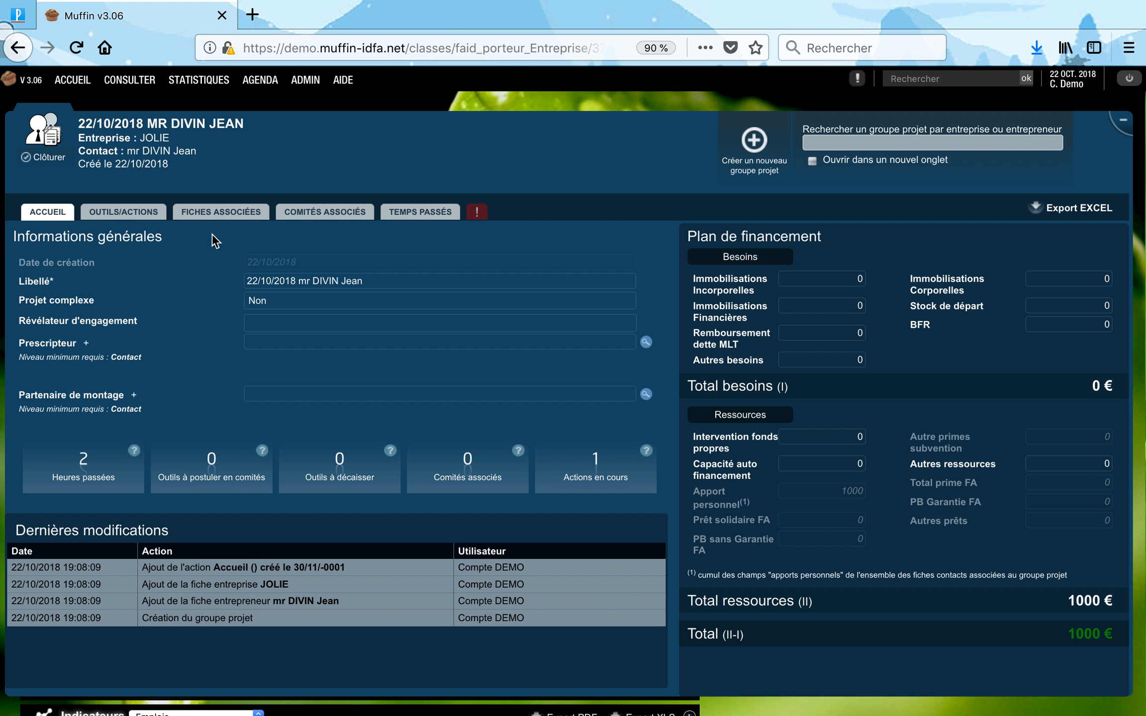
click(1122, 120)
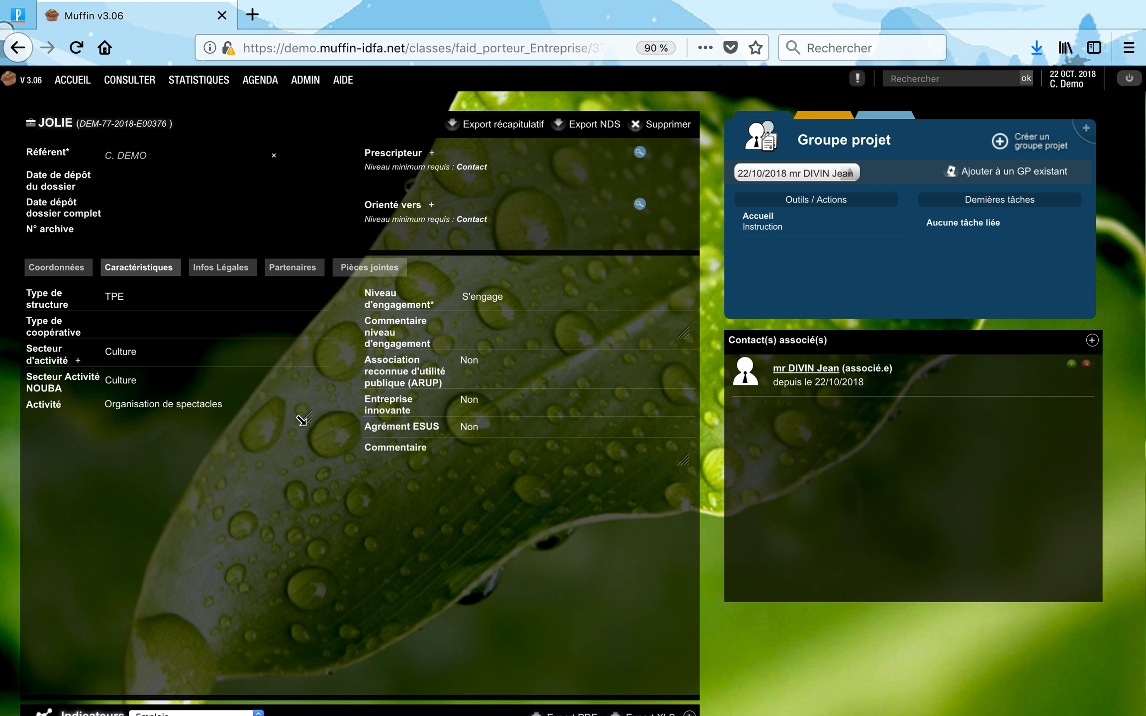
click(73, 271)
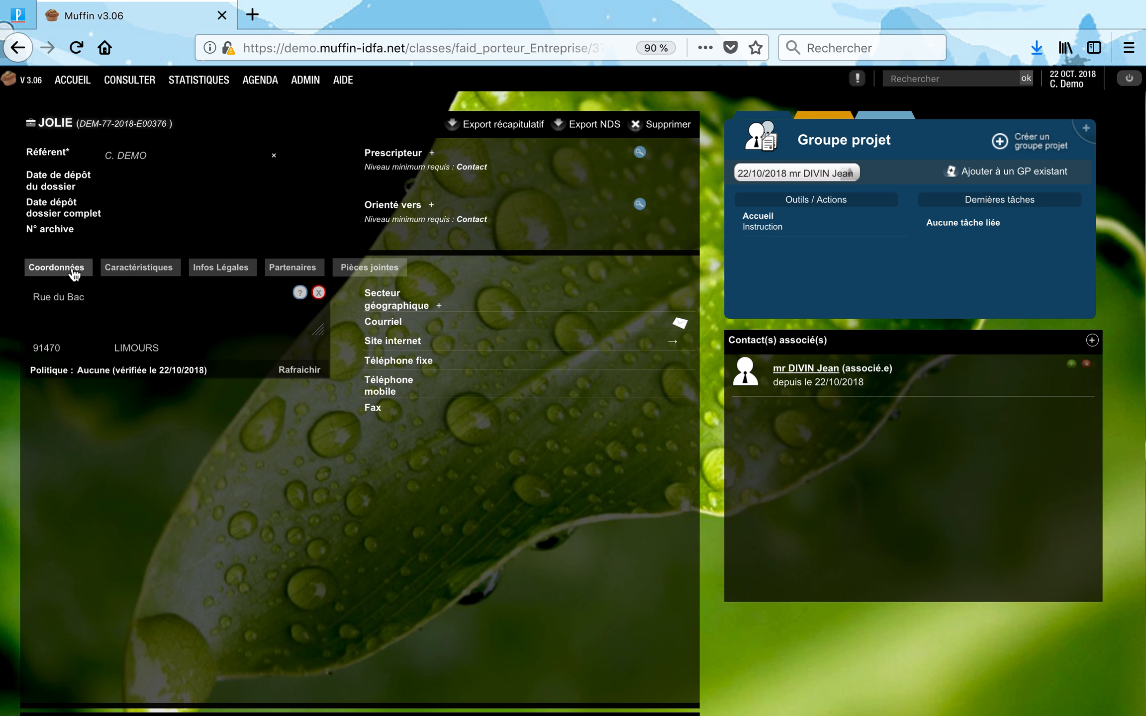
List companies sorted by most recent modification and open the MINERVE record.
mouse_move(122, 83)
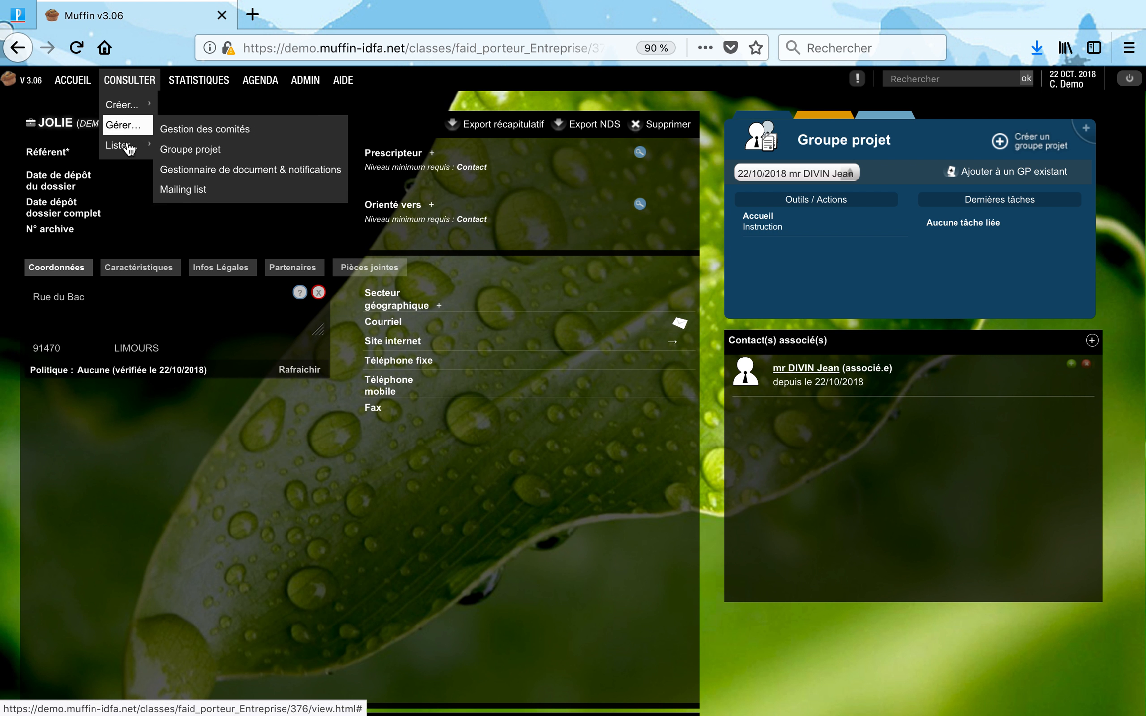
mouse_move(128, 147)
click(179, 170)
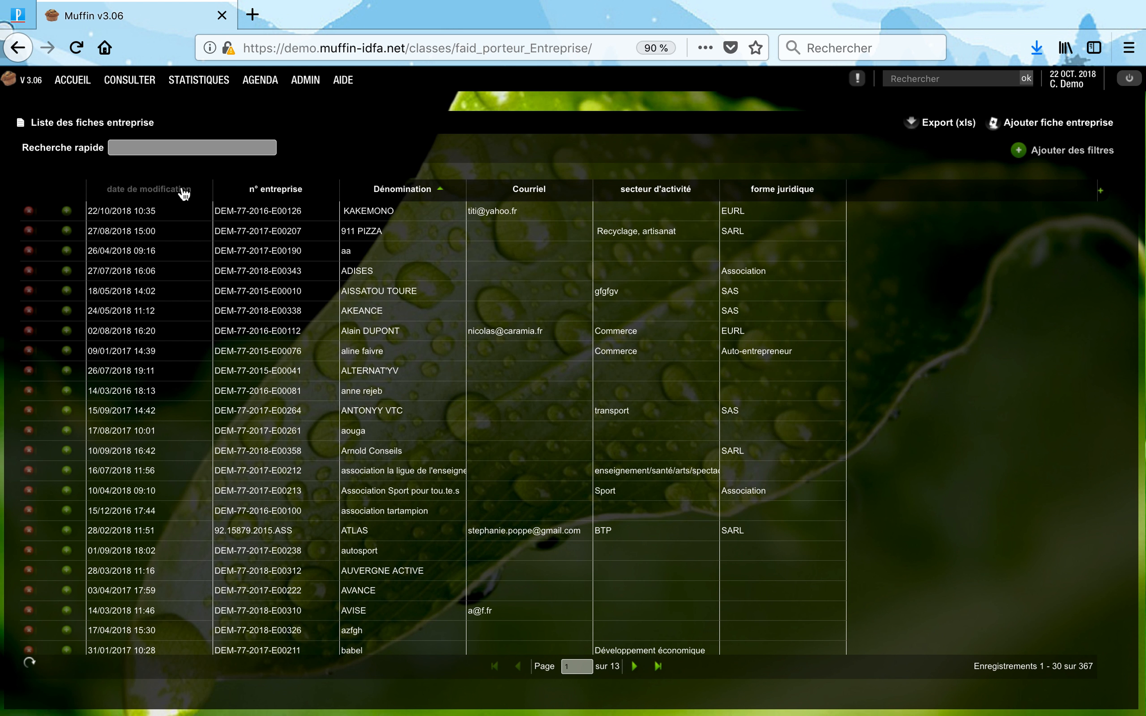
click(412, 194)
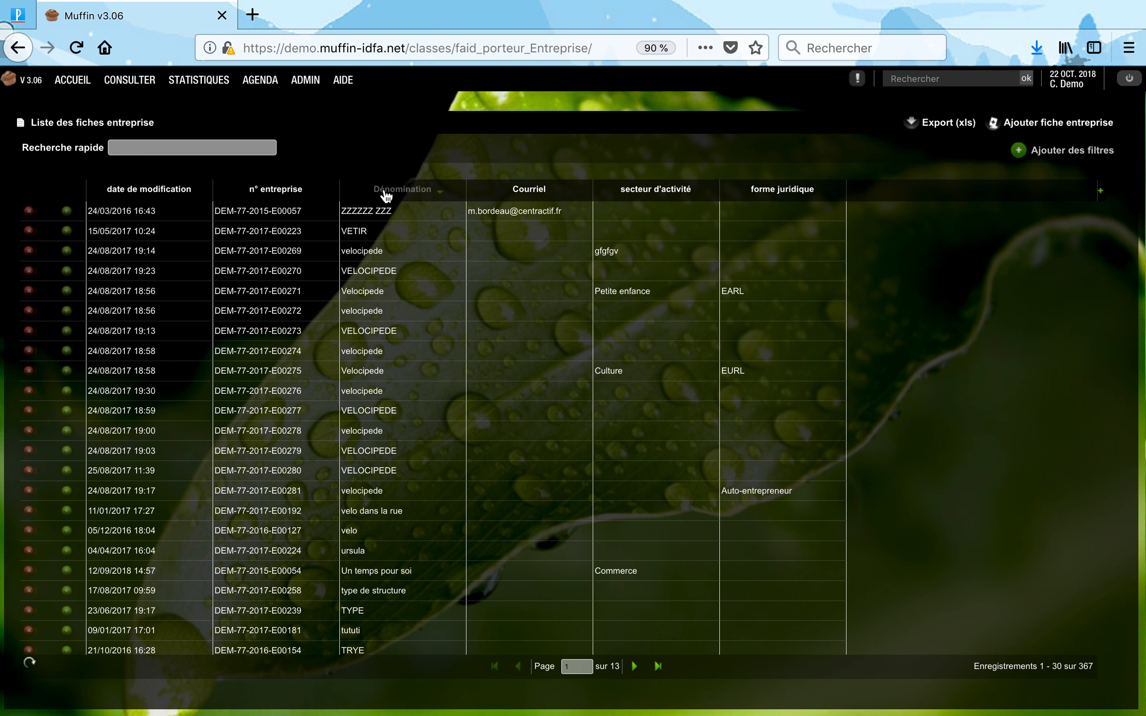
click(180, 195)
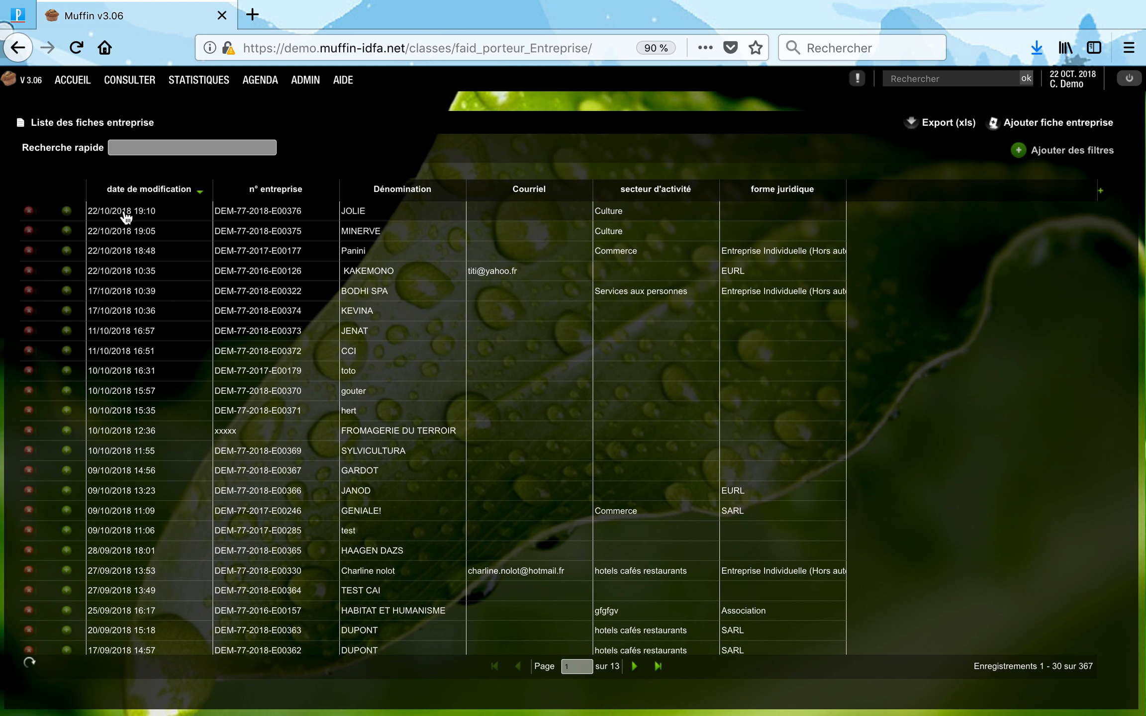
click(127, 234)
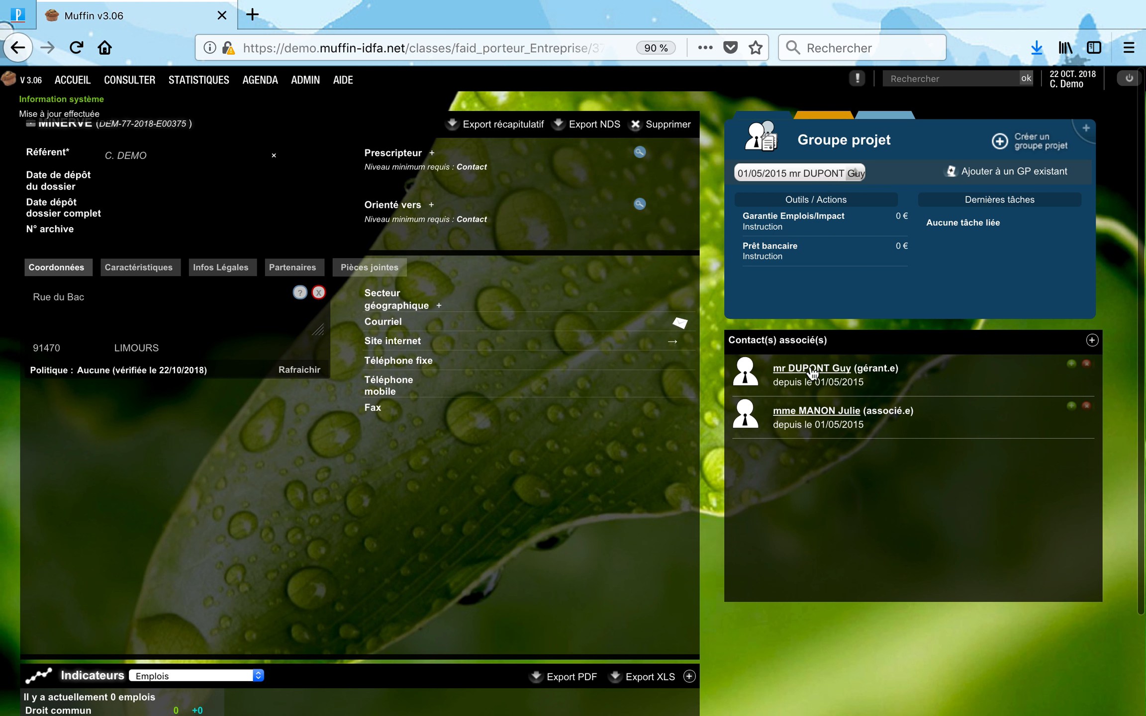
Look over MINERVE's existing 01/05/2015 project group without changing it.
click(812, 169)
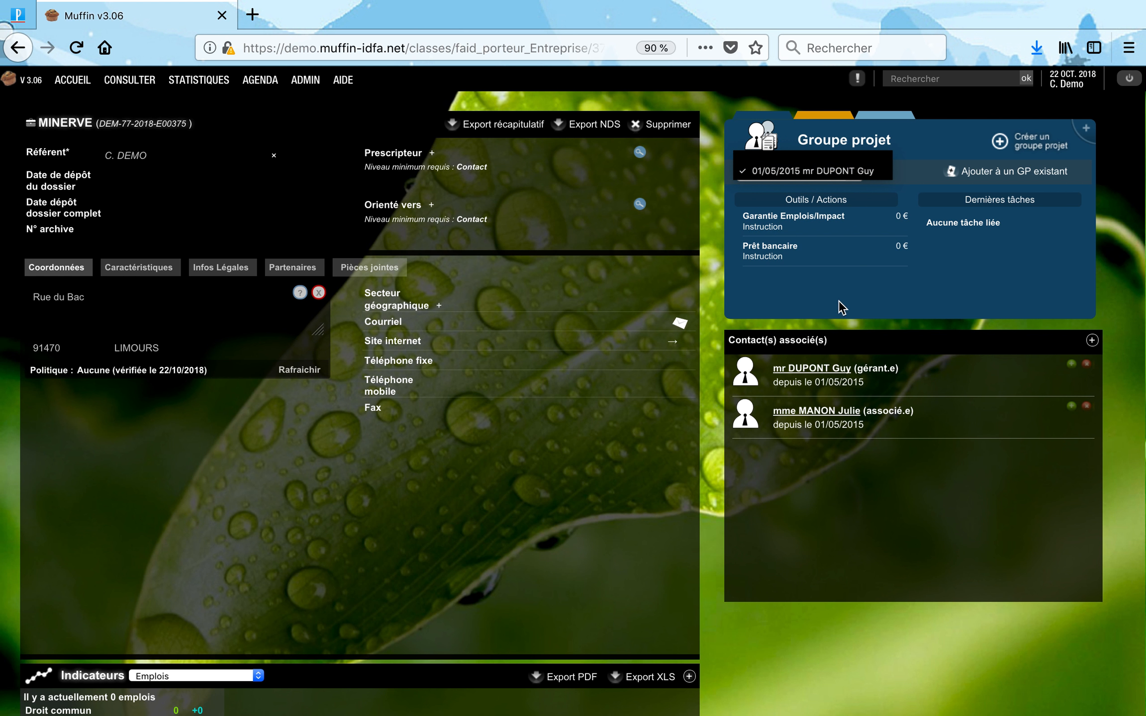
click(814, 179)
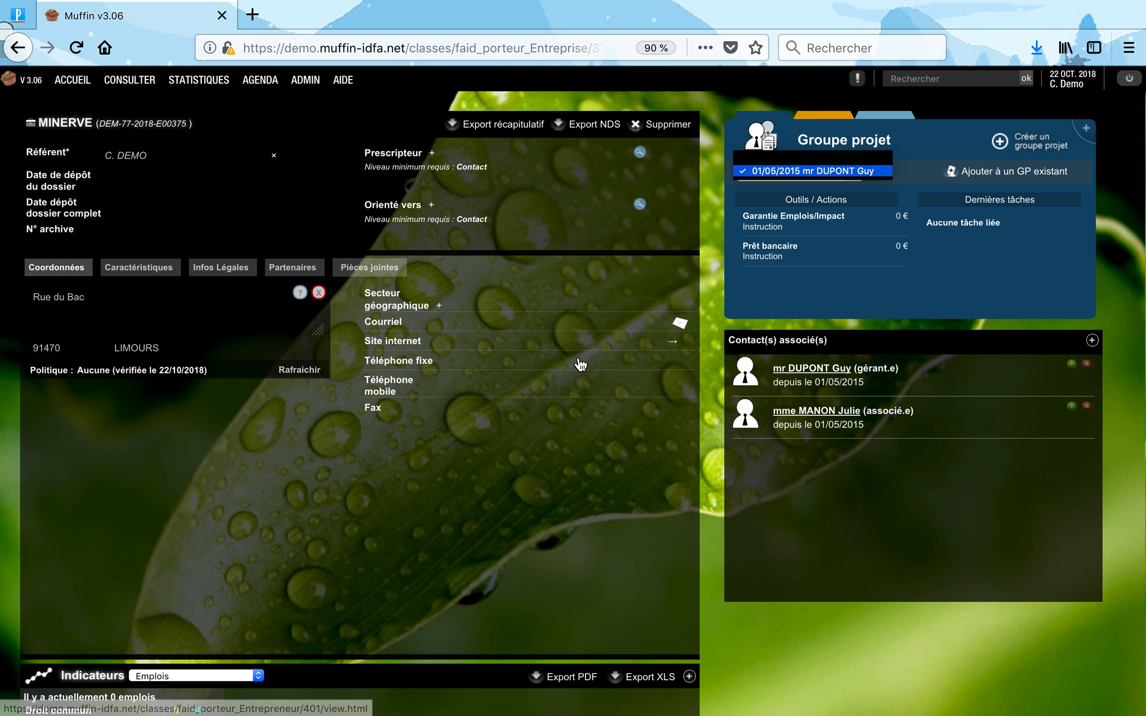
click(536, 473)
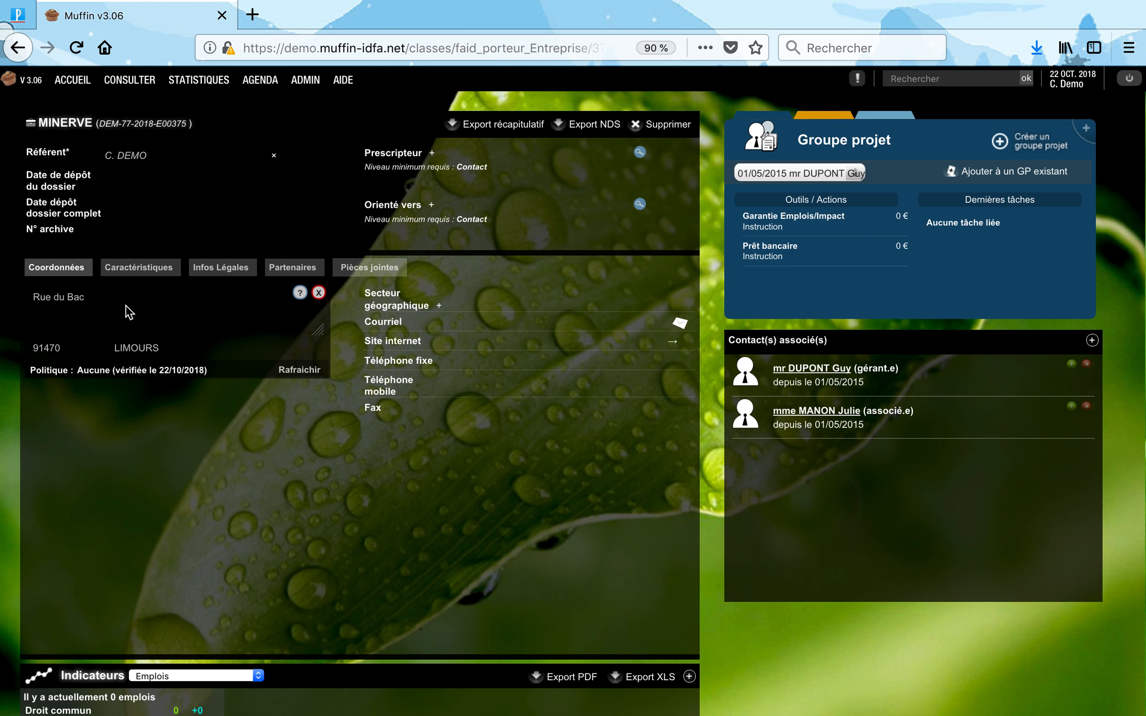
Replace MINERVE's address with Avenue du Parc aux Biches, 91000 EVRY, then recheck its project groups.
click(89, 294)
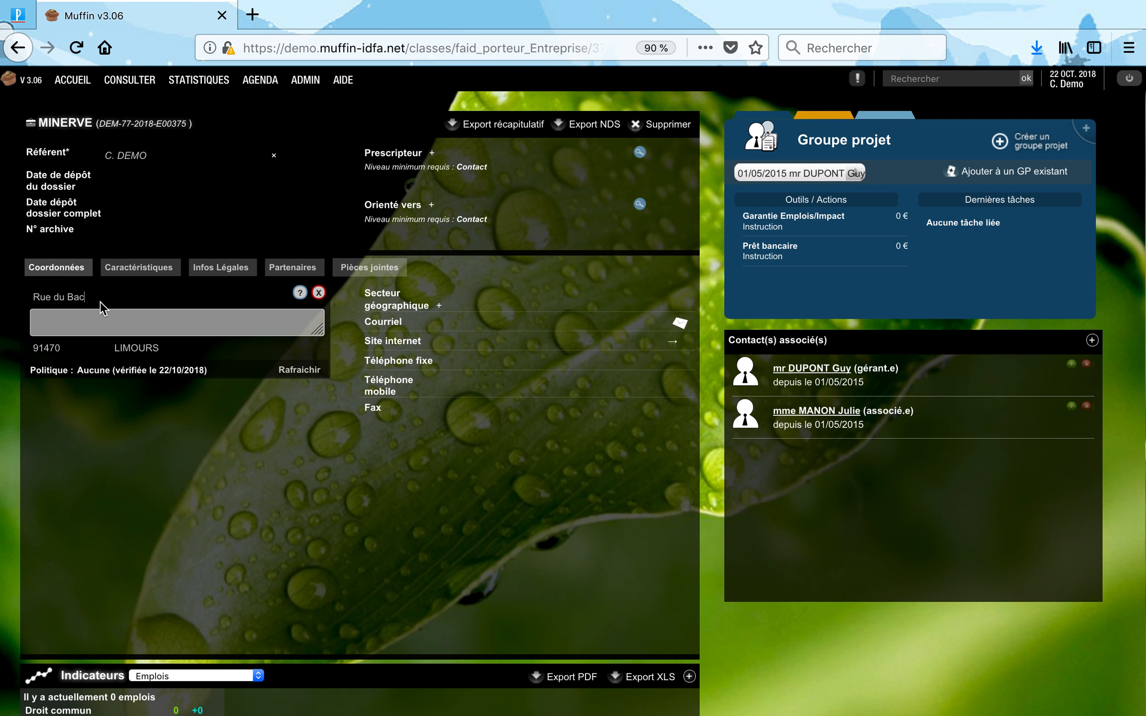
click(319, 293)
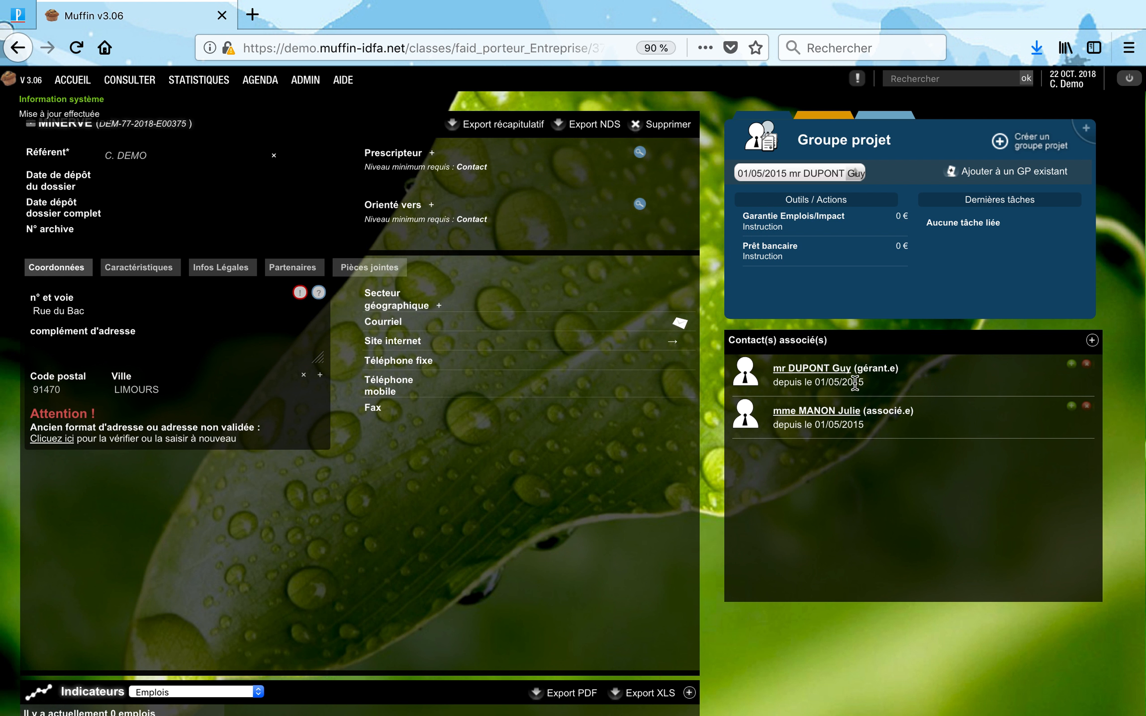
click(304, 377)
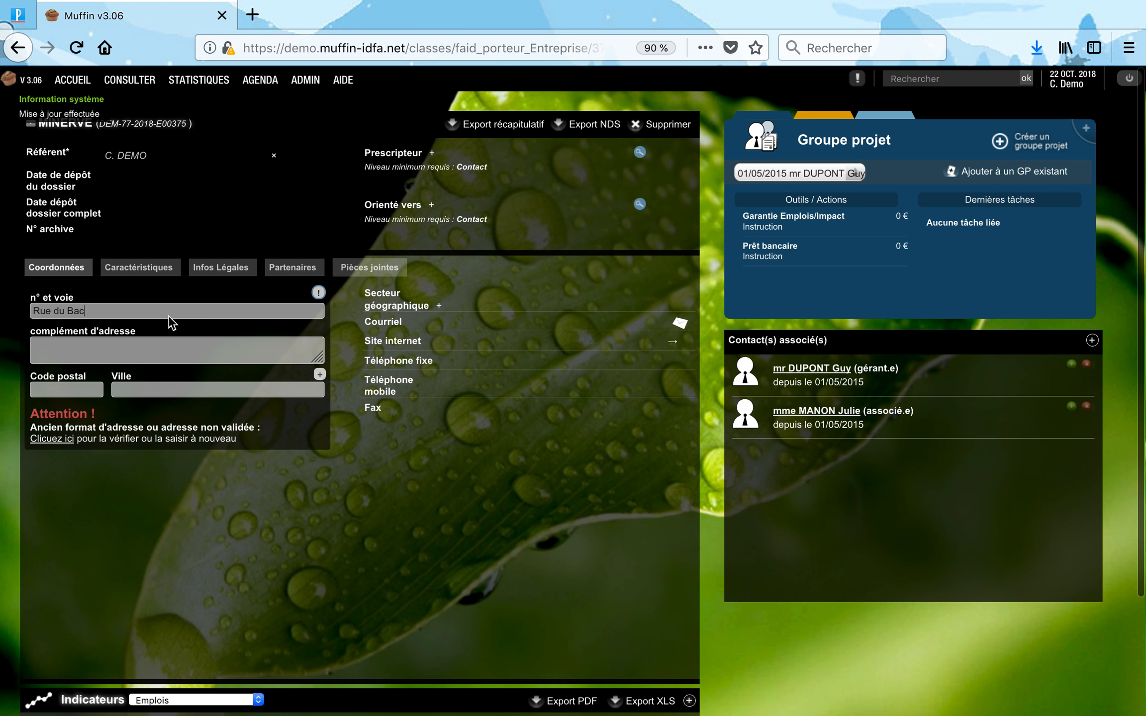
text(rue du pac)
key(BackSpace)
text(rc evry)
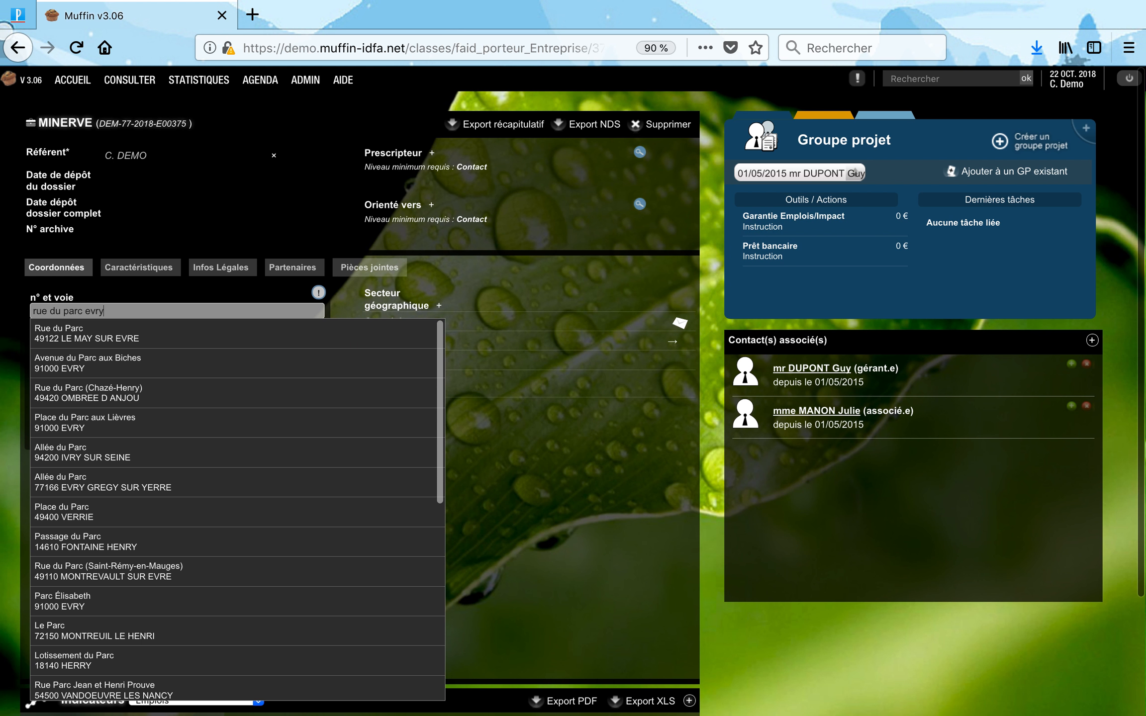
click(140, 358)
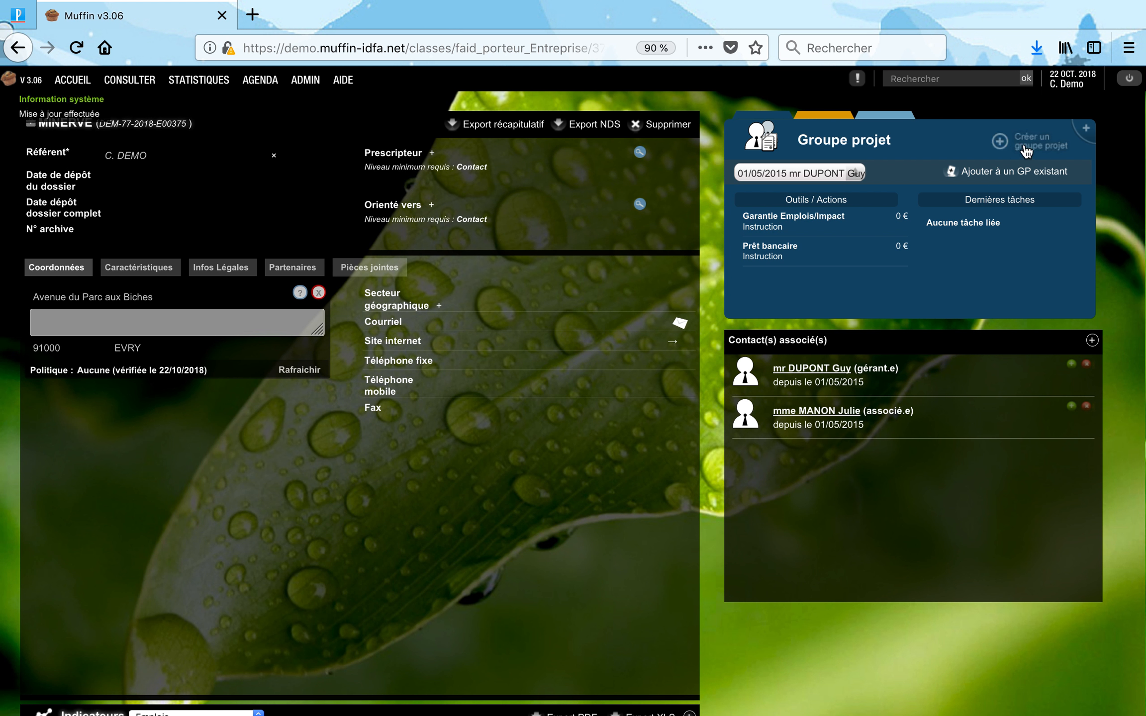
click(818, 174)
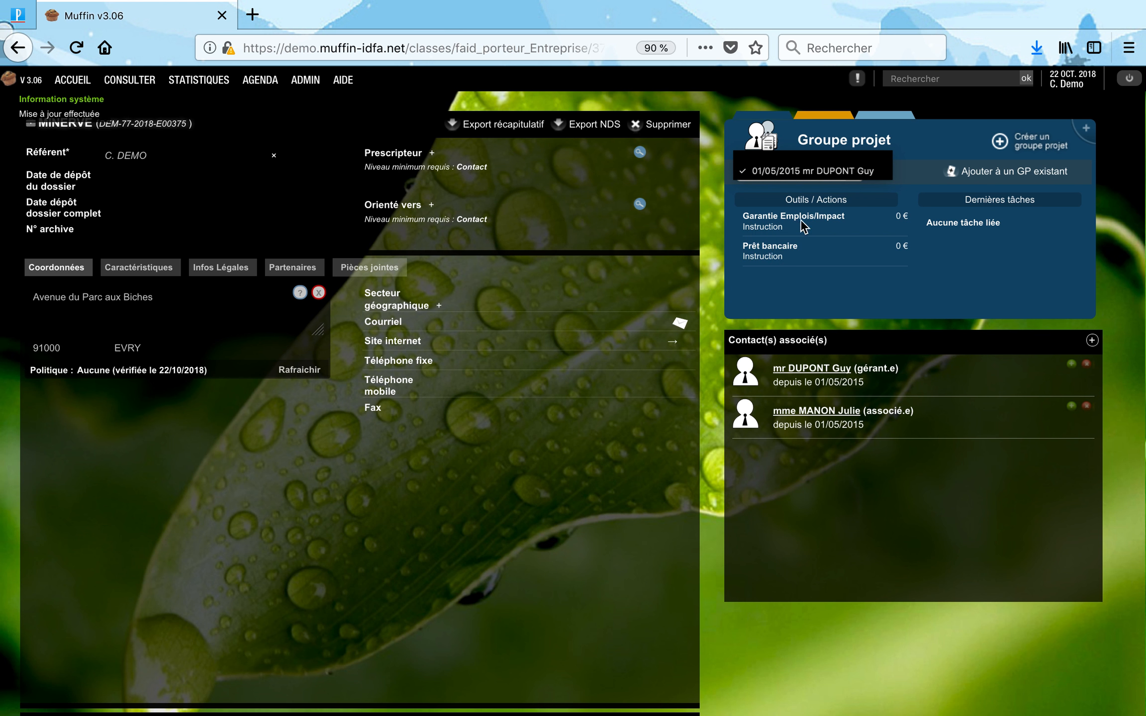
click(1018, 145)
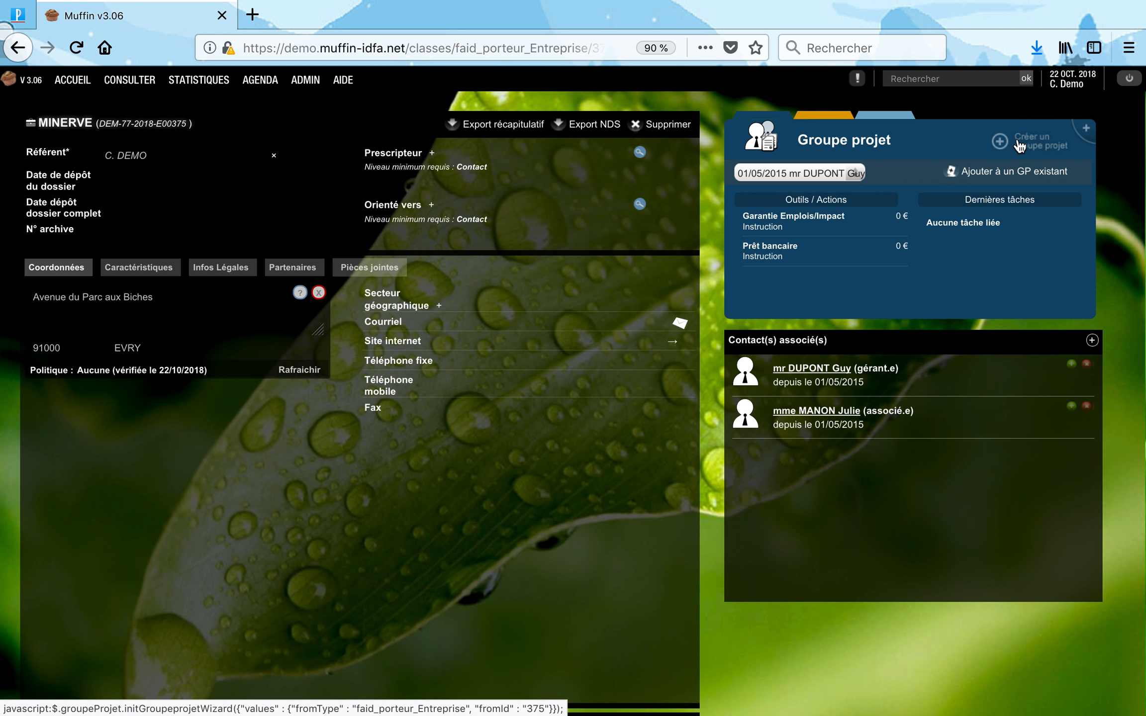
Start a project group dated 22/10/2018 with the proposed manager contact as porteur.
click(1036, 147)
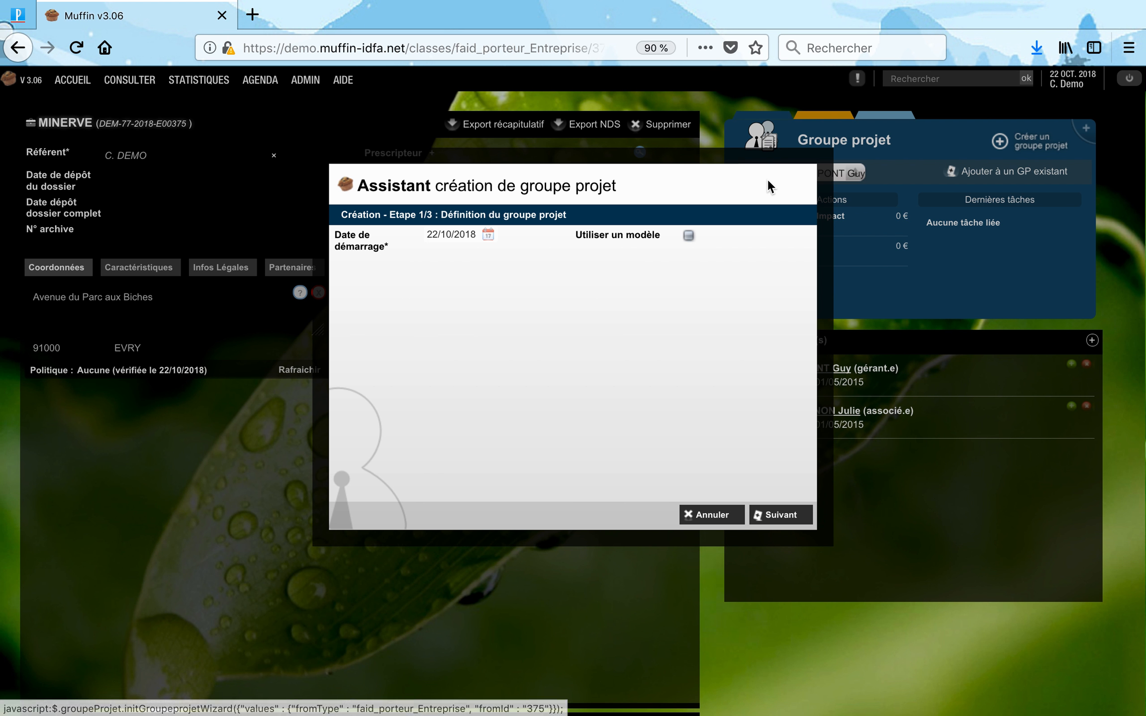
click(777, 515)
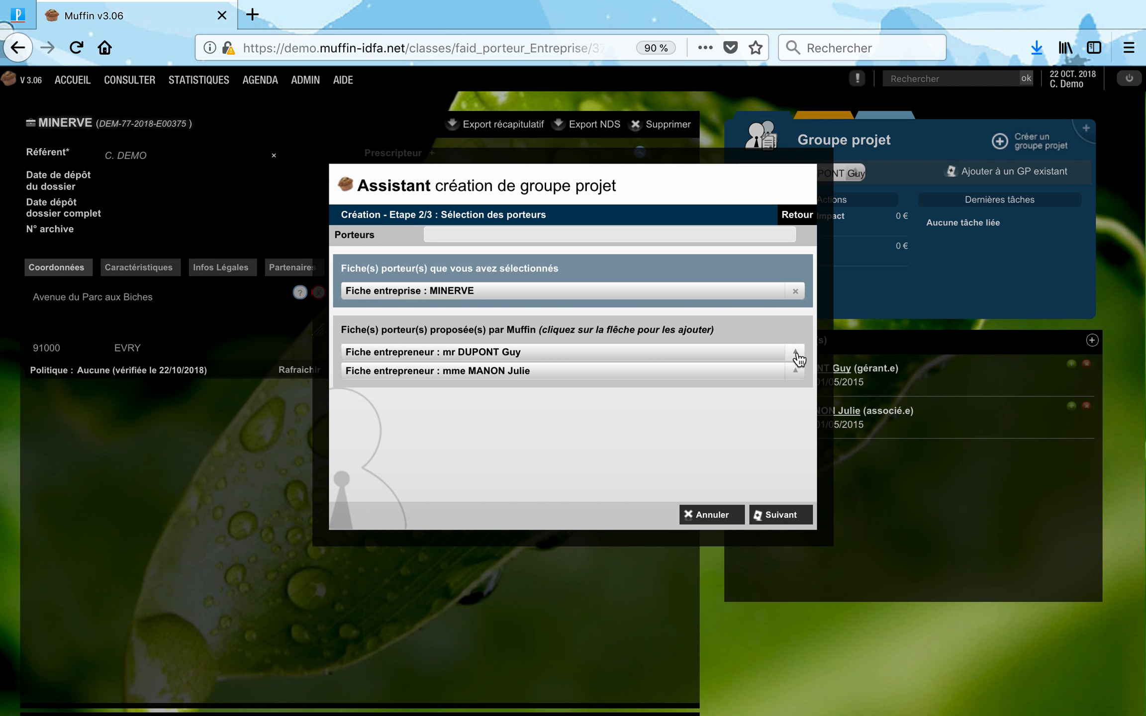
click(794, 352)
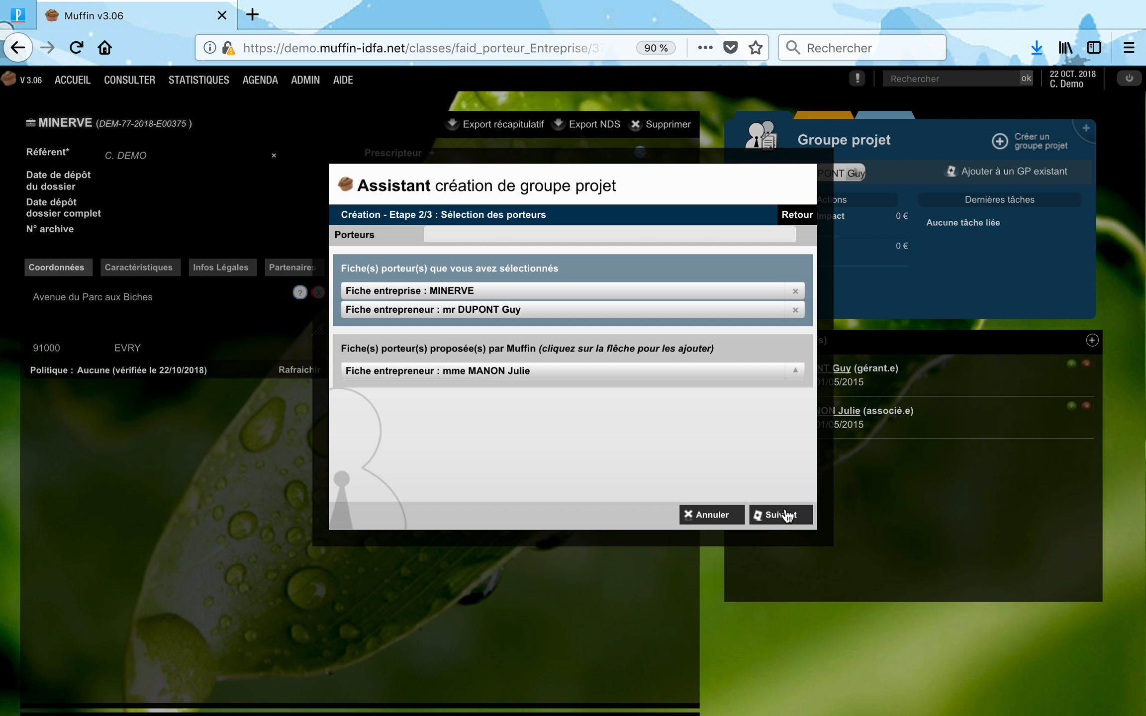
click(780, 515)
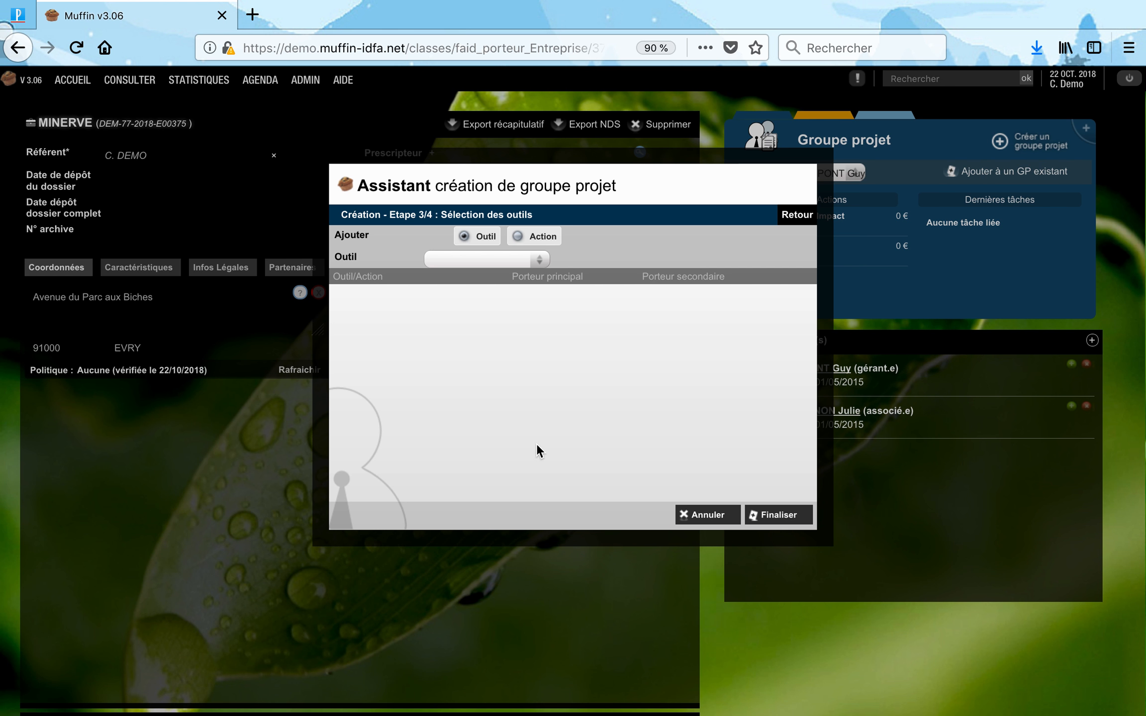
Add Prêt bancaire and Garantie Emplois/Impact tools, each with the contact as secondary porteur, and finalise.
click(489, 263)
scroll(519, 415, down, 3)
scroll(517, 415, down, 2)
click(512, 433)
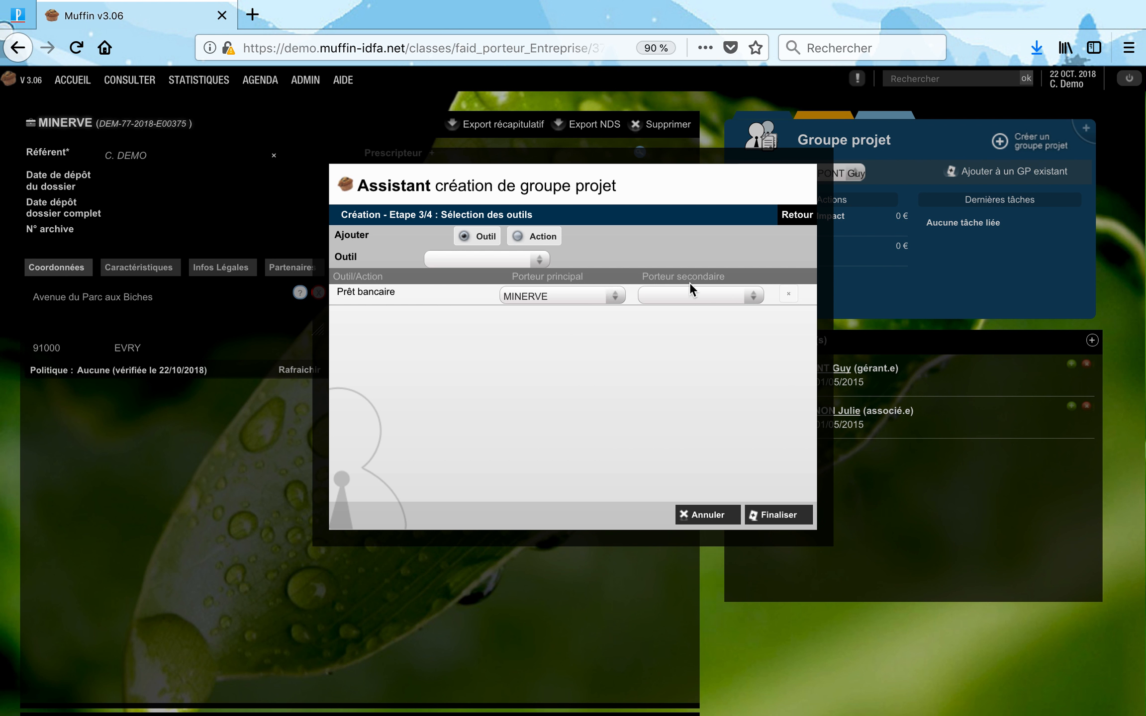
click(696, 297)
click(691, 311)
click(462, 259)
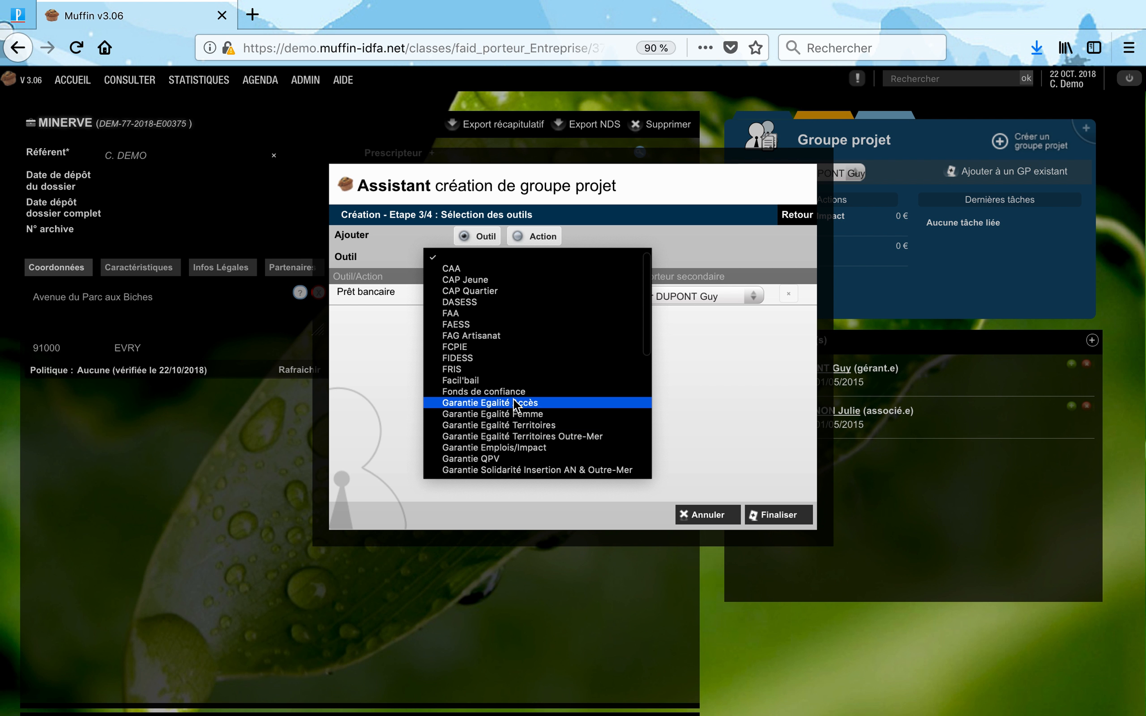
click(512, 447)
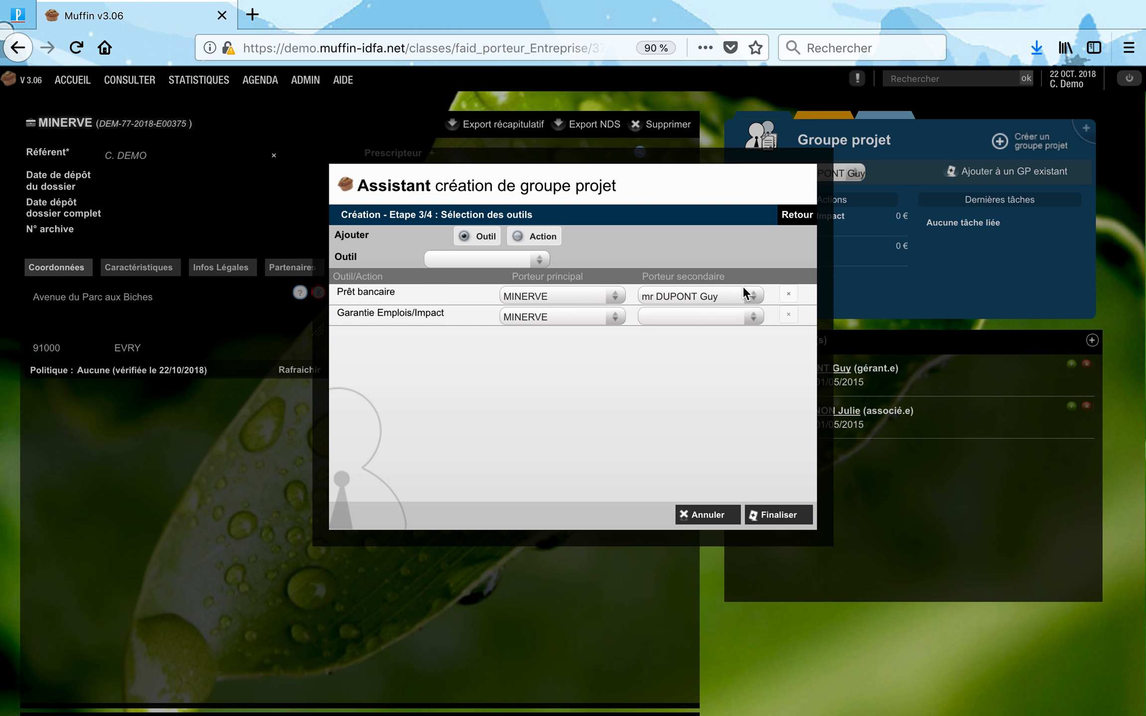
click(723, 317)
click(724, 329)
click(781, 517)
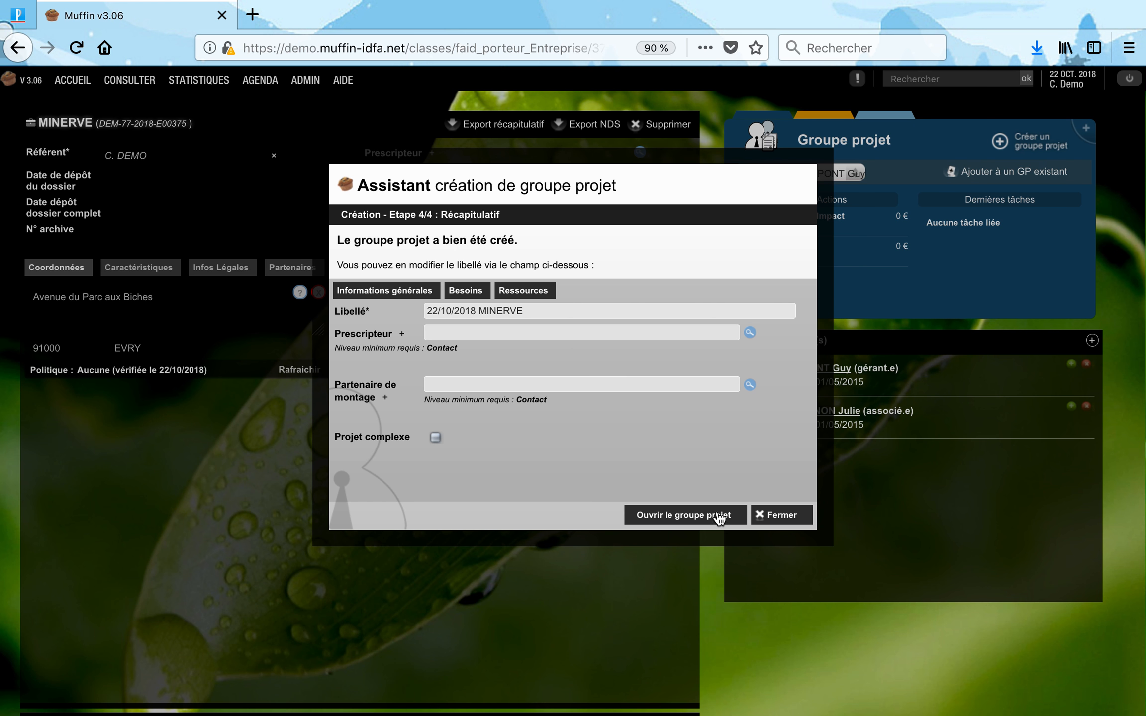
Open the new 22/10/2018 MINERVE group's linked MINERVE fiche showing the EVRY address.
click(719, 519)
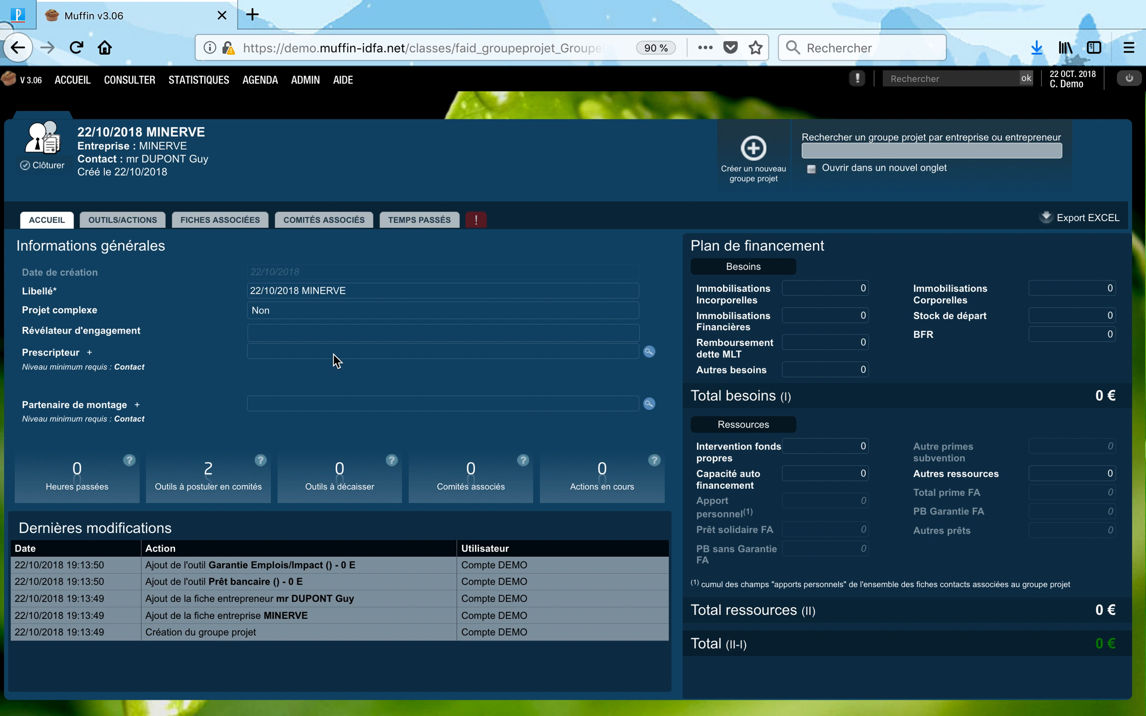
click(200, 215)
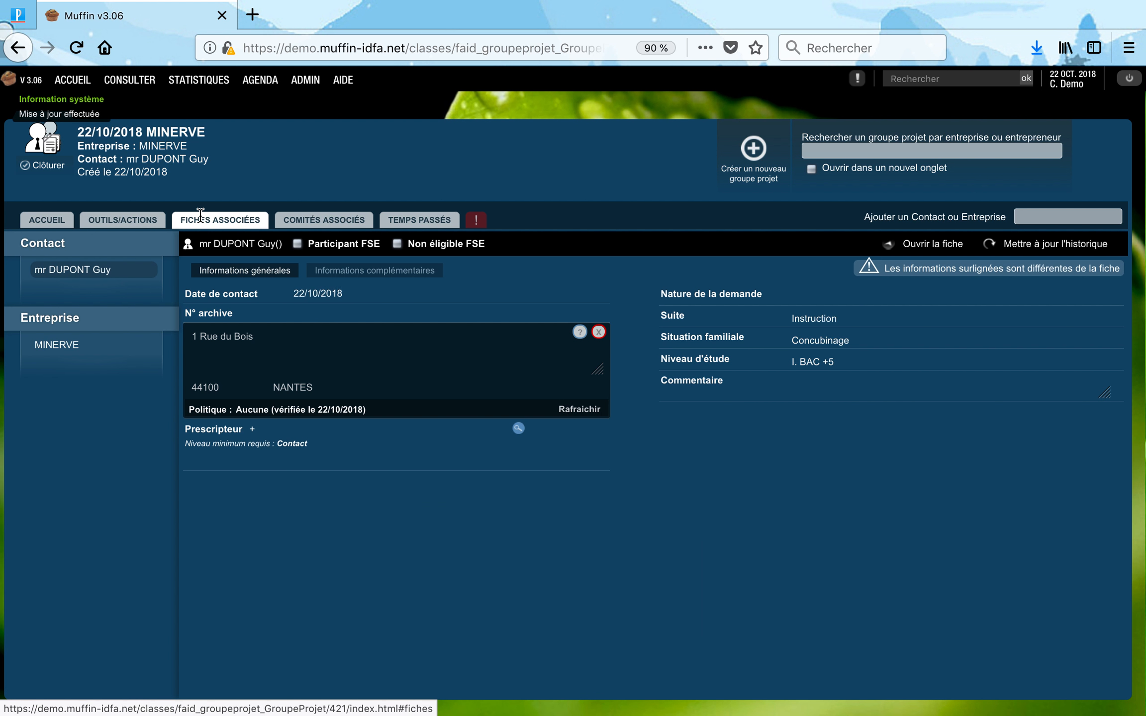
click(63, 346)
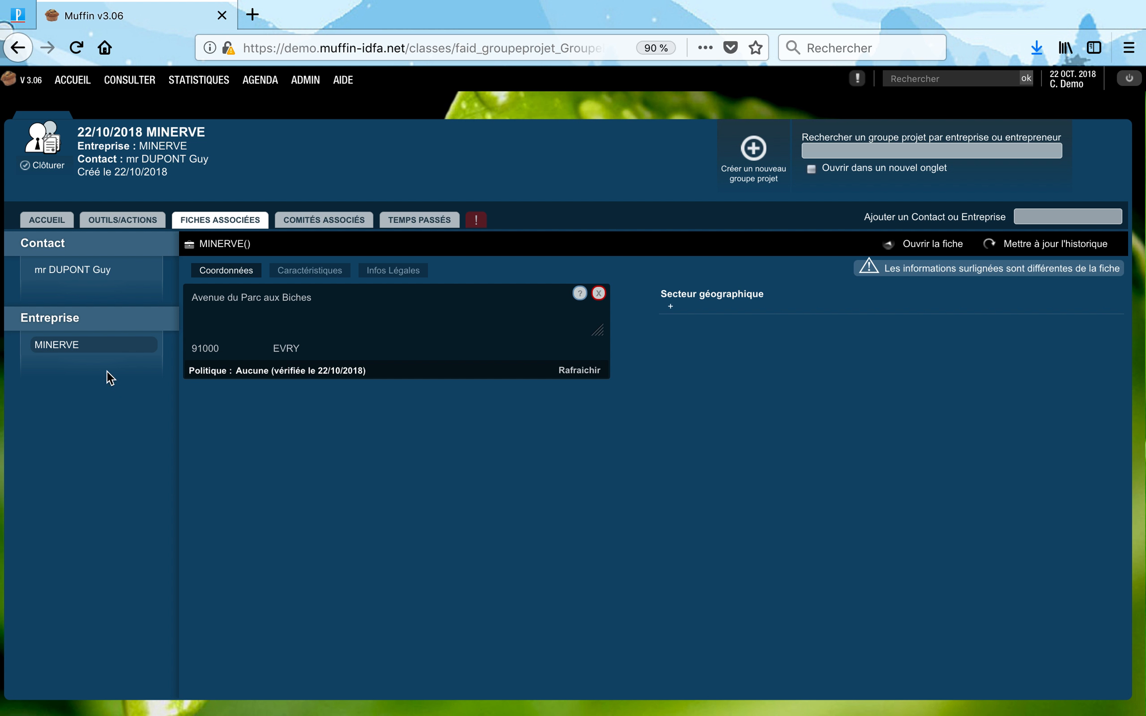
mouse_move(68, 349)
click(881, 152)
Search 'dup', open the 01/05/2015 group, and check its MINERVE fiche still at Rue du Bac, LIMOURS.
text(dupont)
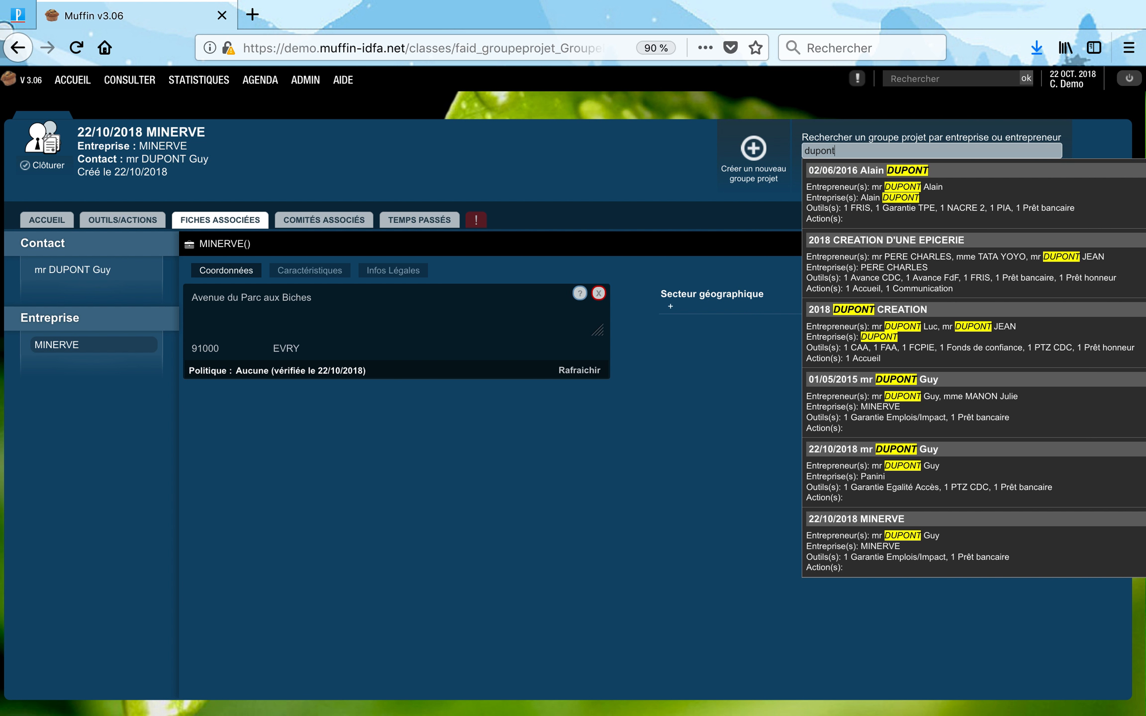
click(941, 378)
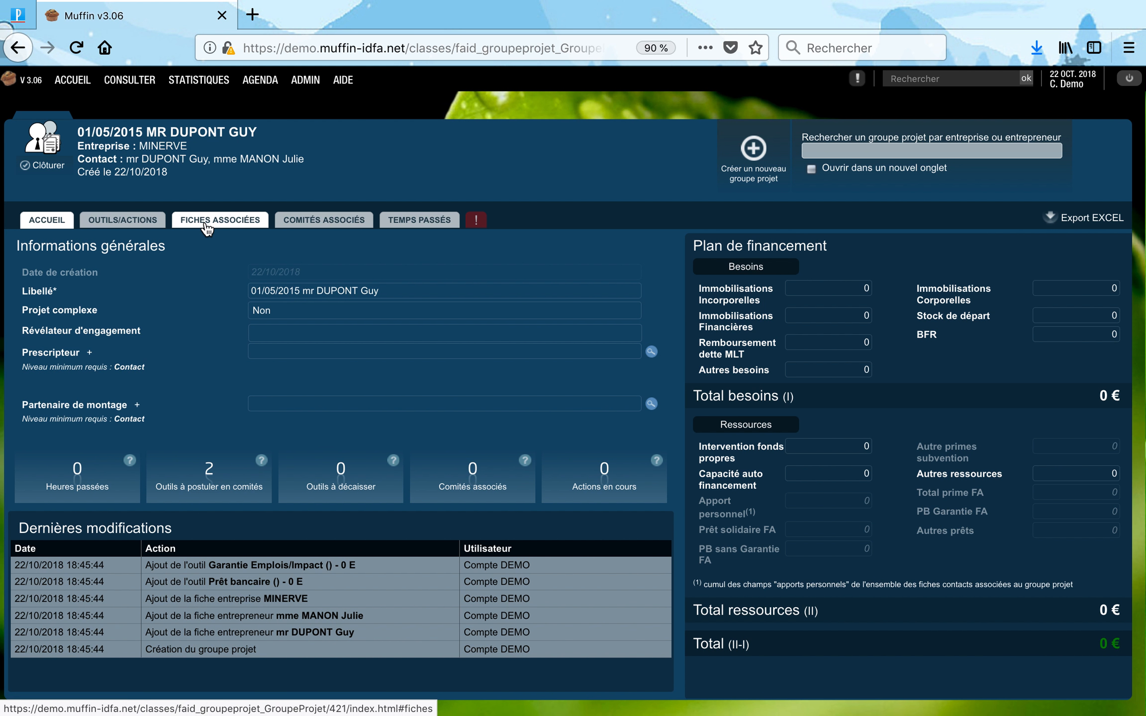
click(205, 220)
click(70, 372)
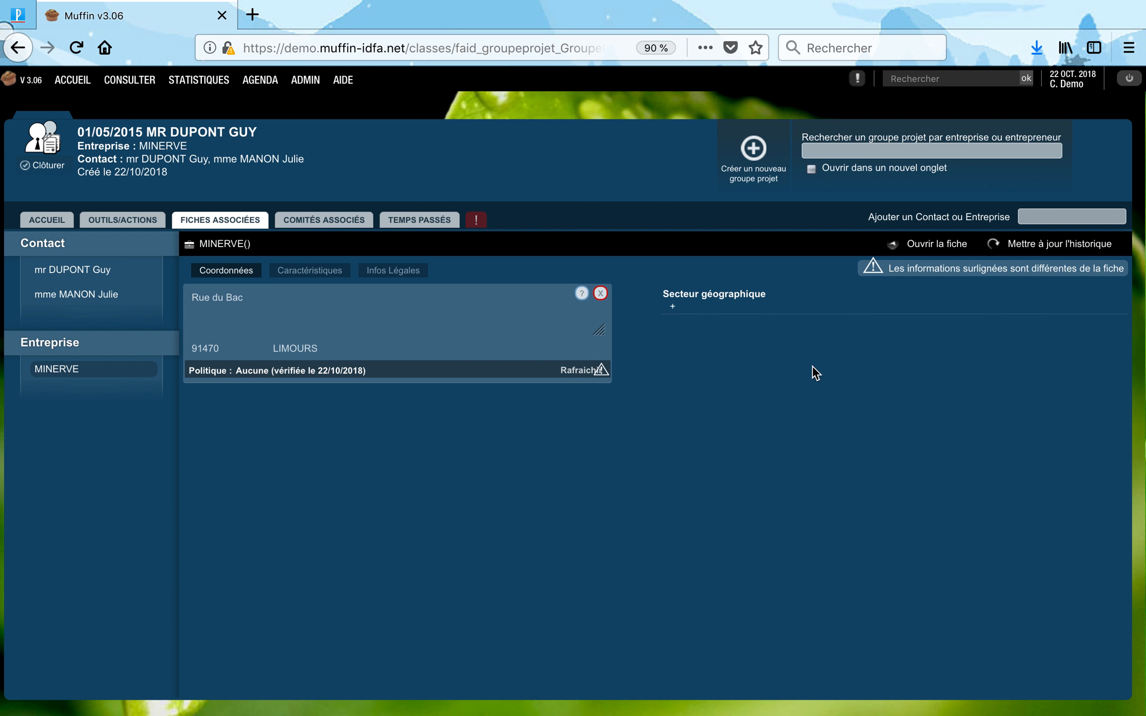
mouse_move(611, 376)
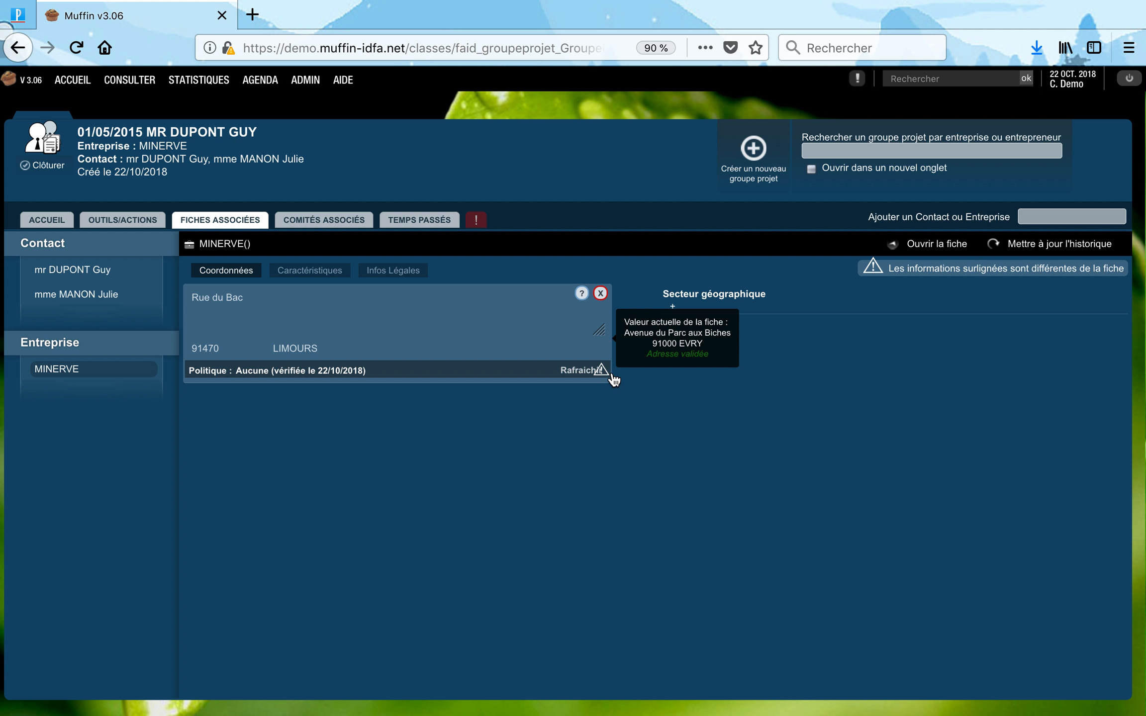